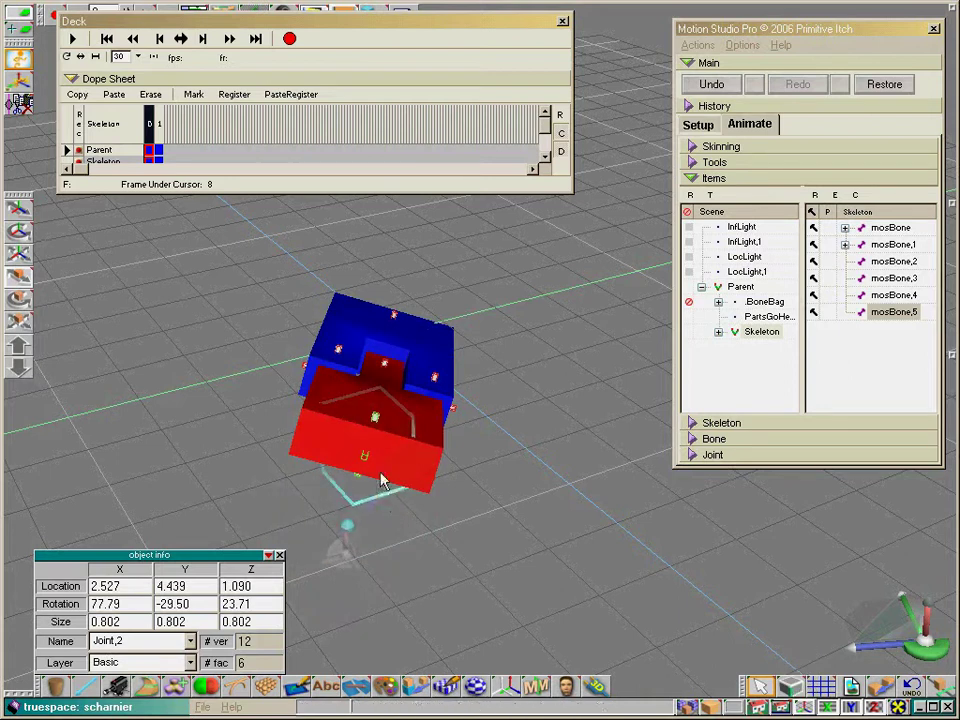
Step: Swing the hinge's red part to test its joint and return the skeleton to the default frame
left_click_drag(387, 503, 424, 503)
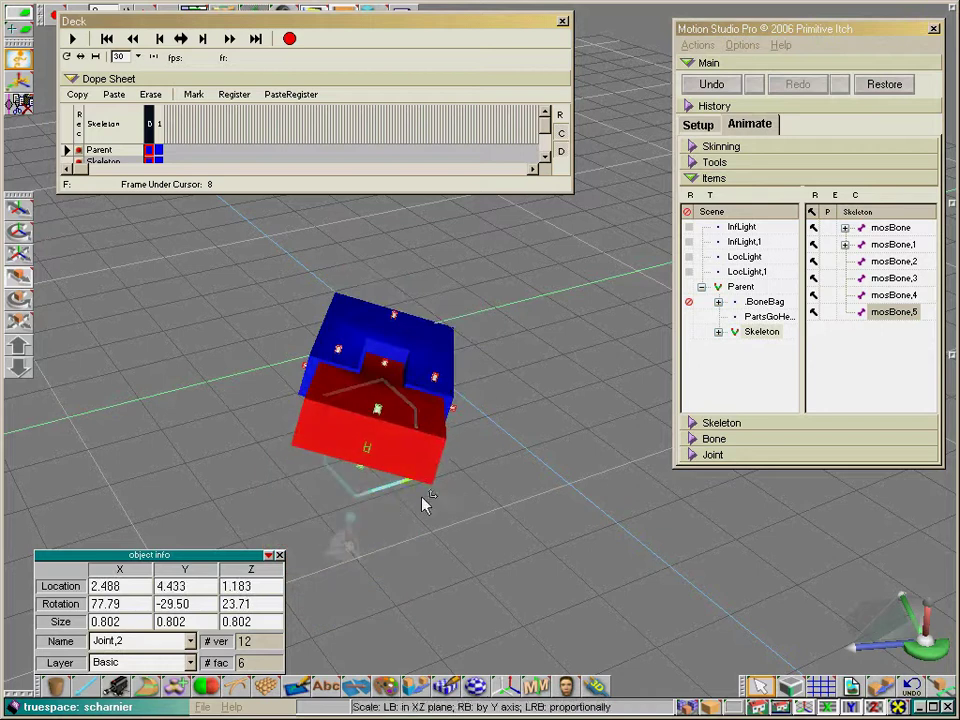
mouse_move(420, 452)
left_mouse_down()
mouse_move(432, 526)
mouse_move(410, 425)
mouse_move(420, 360)
mouse_move(435, 462)
left_mouse_up()
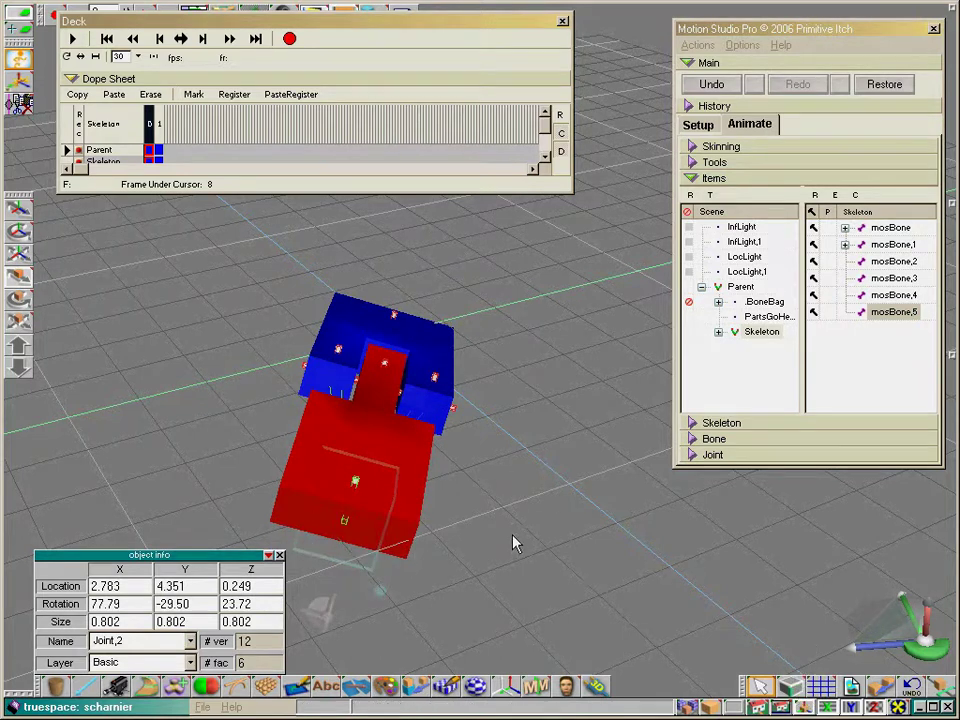
left_click(152, 112)
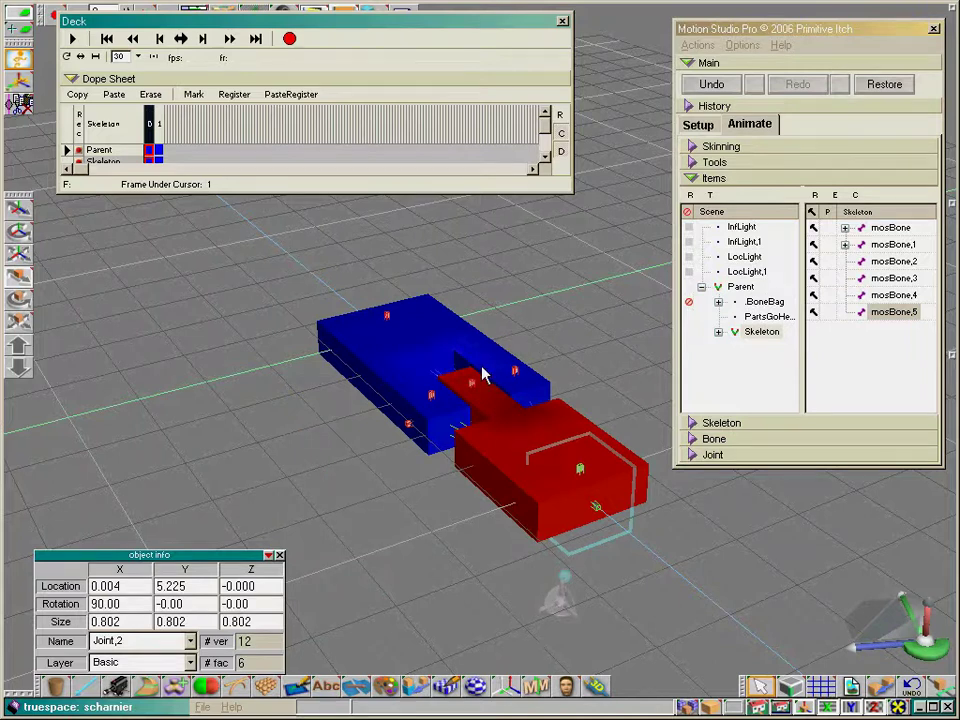
Step: Detach the Poses tool into its own floating window and store the skeleton's default position as the first pose
left_click(694, 165)
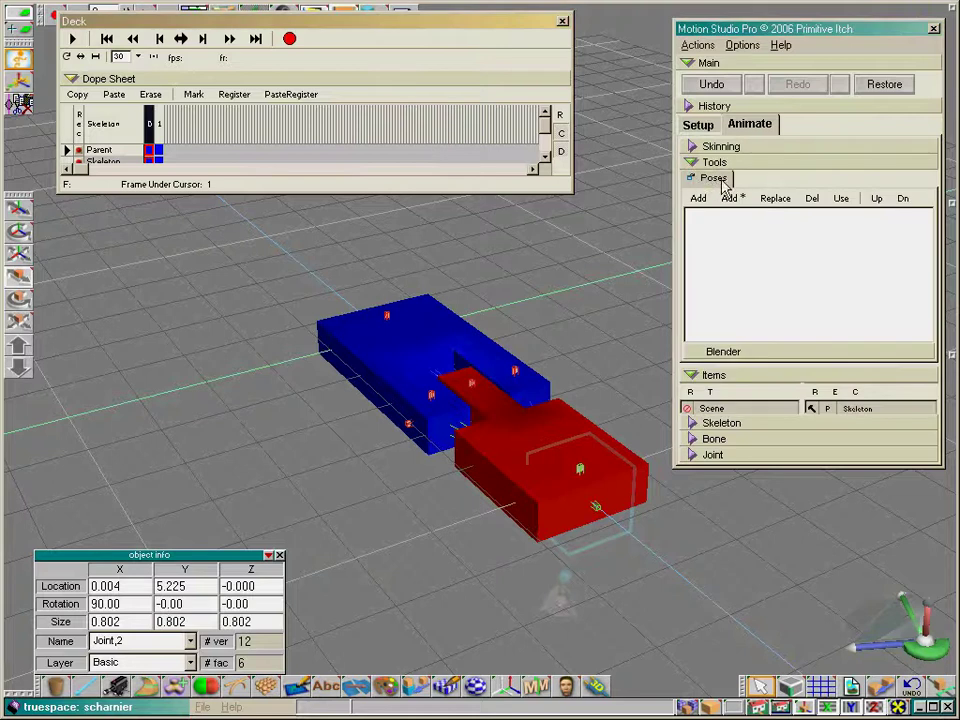
left_click(714, 180)
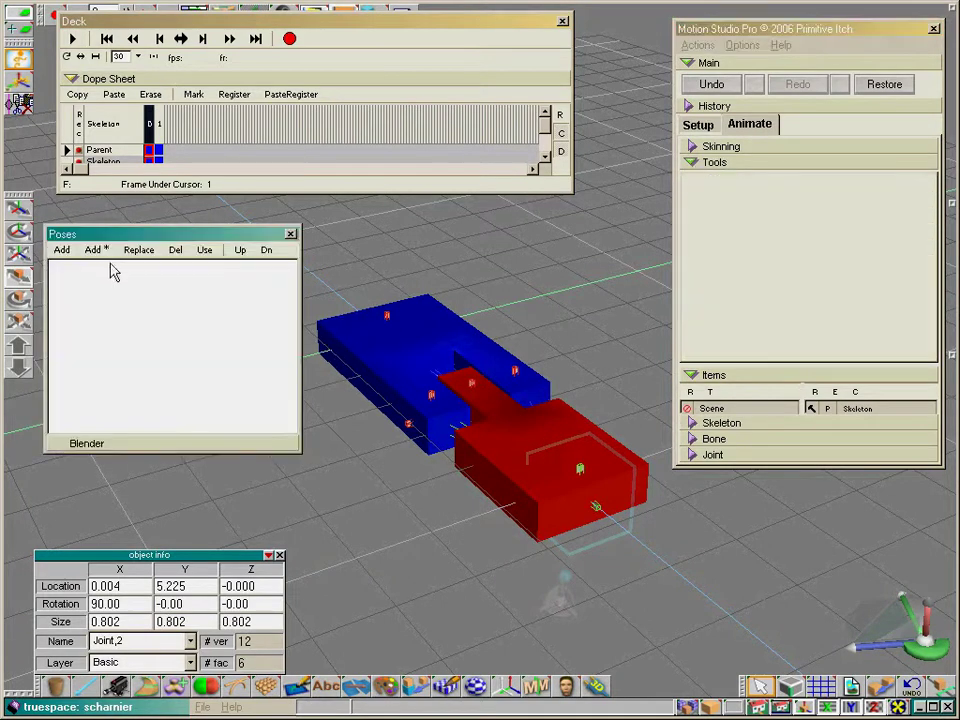
left_click(691, 164)
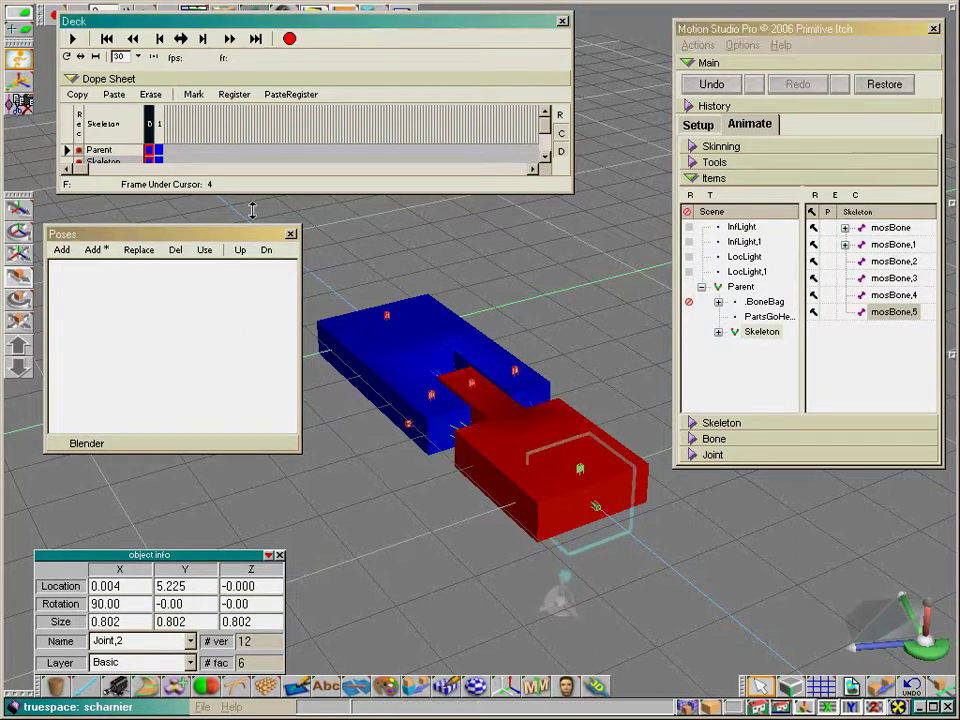
left_click(62, 250)
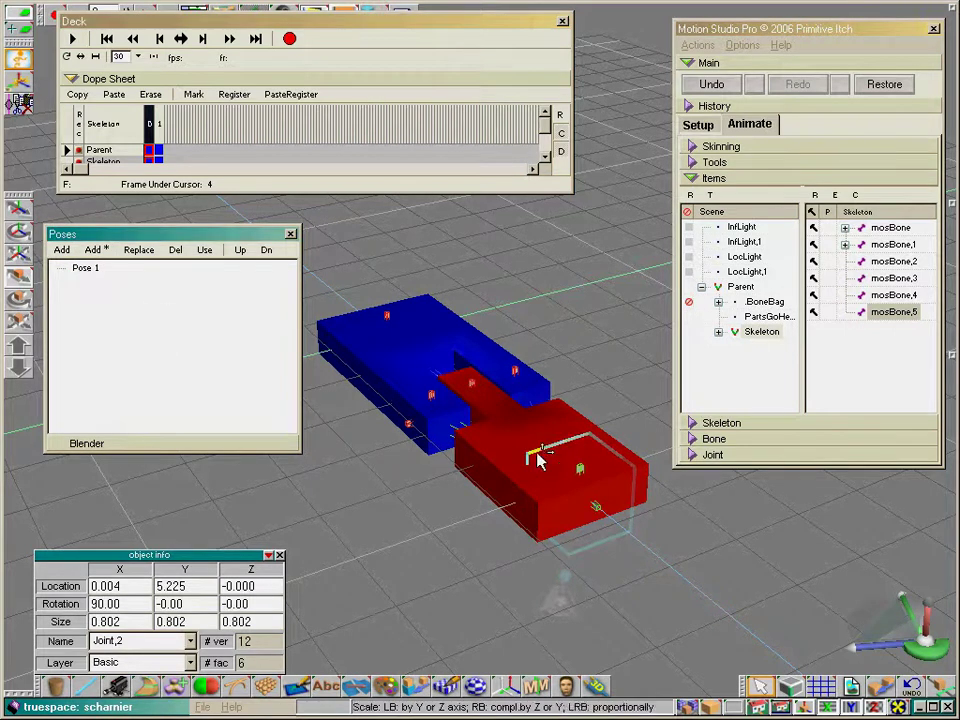
Step: Swing the red part upward, store it as a new pose and name the pose Up
left_click_drag(563, 452, 560, 295)
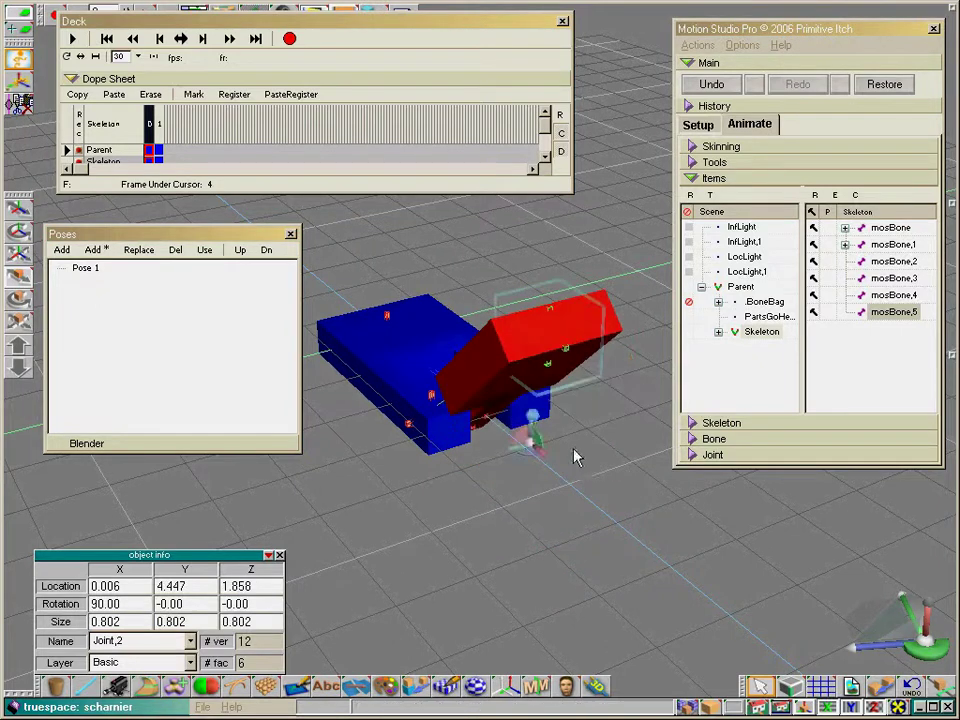
left_click(62, 250)
left_click(82, 285)
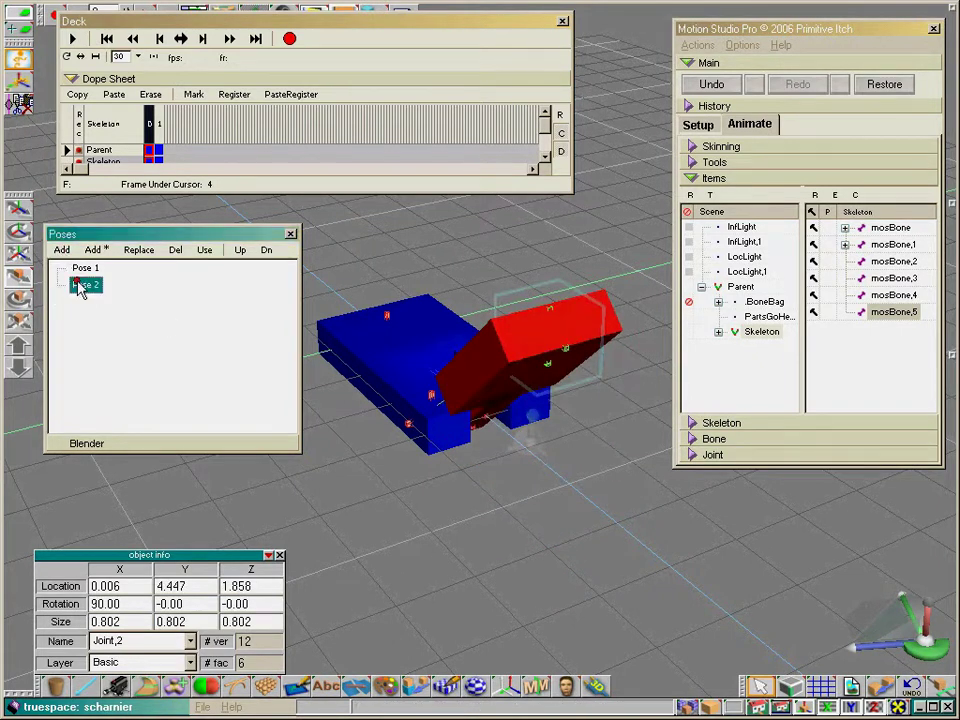
type("Up")
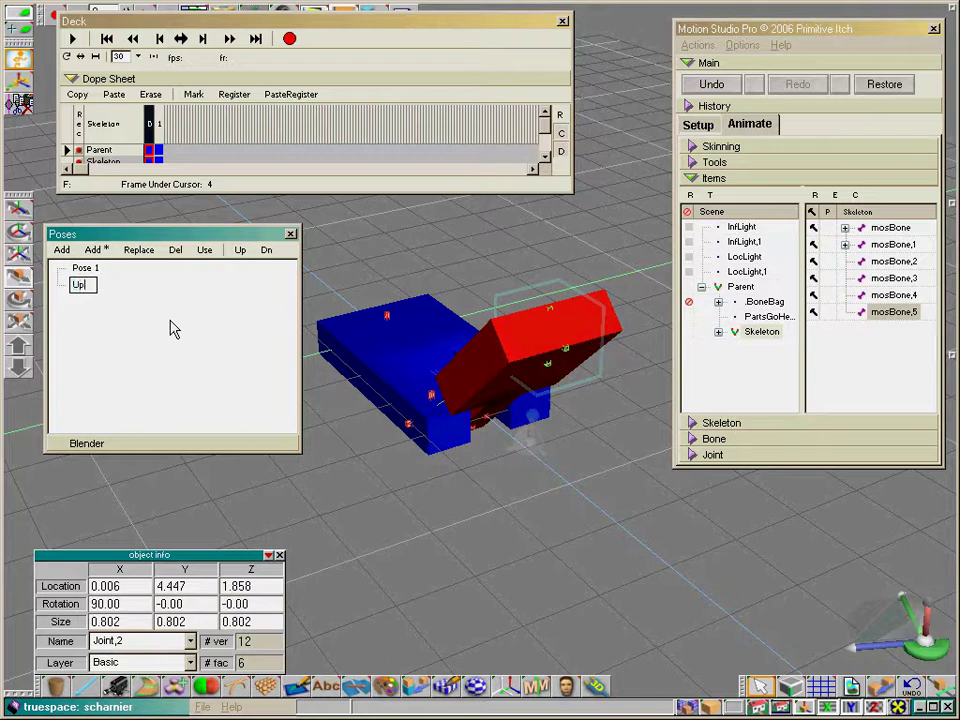
key("Return")
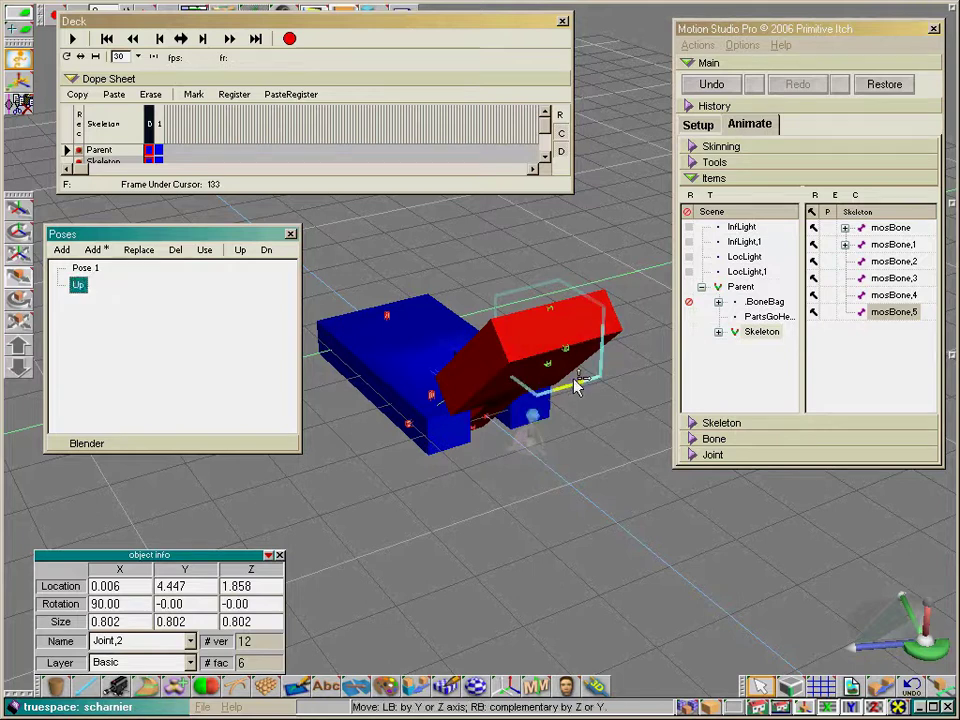
Step: Swing the red part downward, store it as a new pose and name the pose Down
left_click_drag(572, 389, 555, 390)
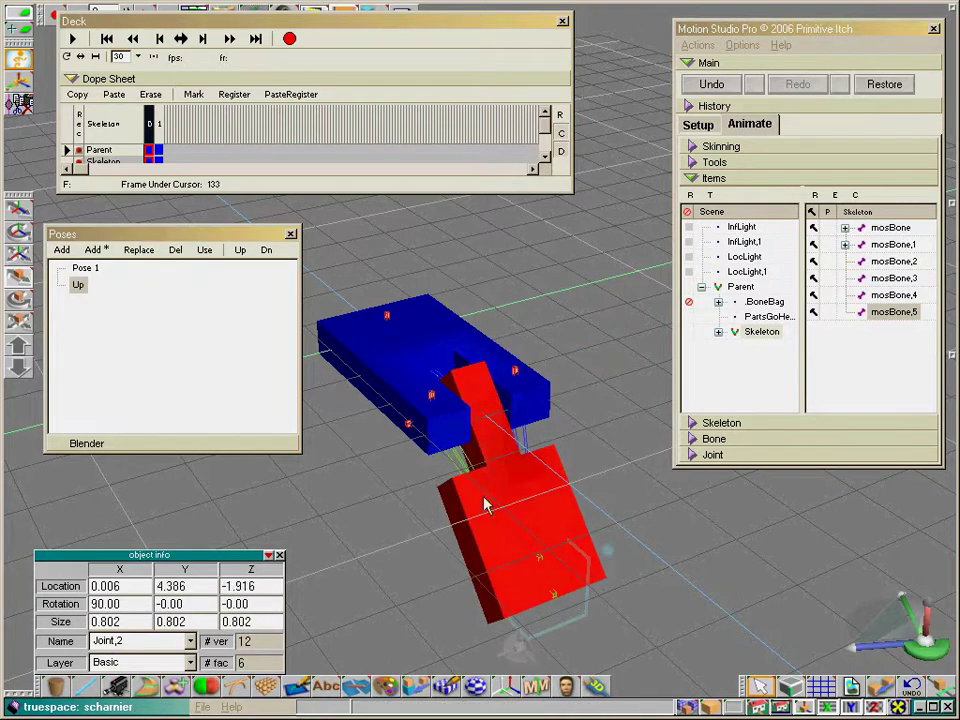
left_click(62, 250)
left_click(86, 303)
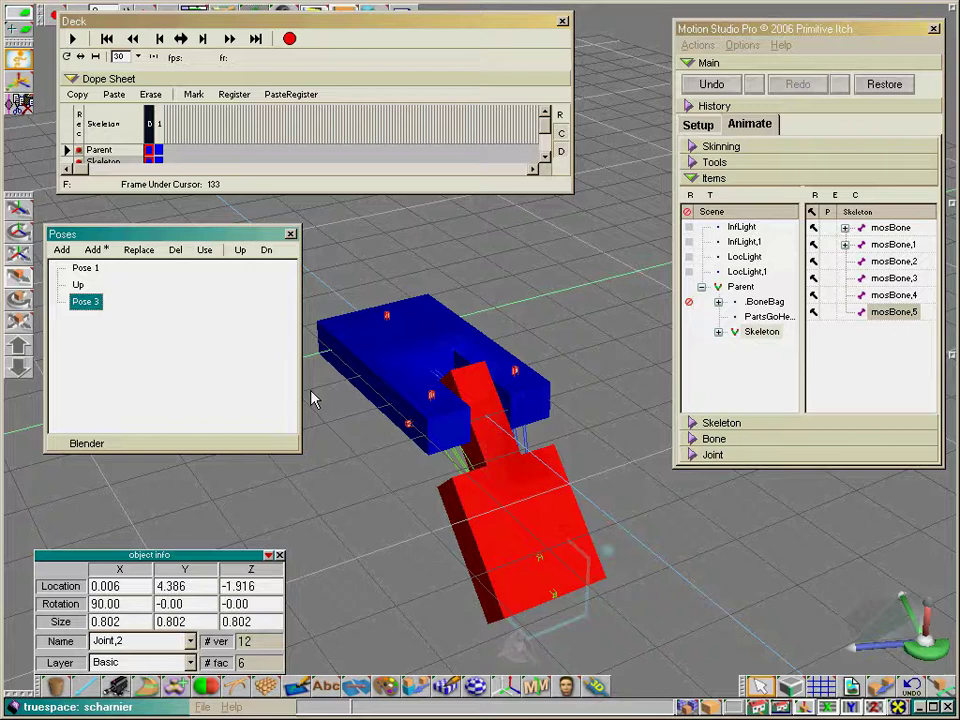
type("Down")
key("Return")
Step: Load all poses into the Blender, test the Up and Down blends and return the skeleton to the default frame
left_click(60, 444)
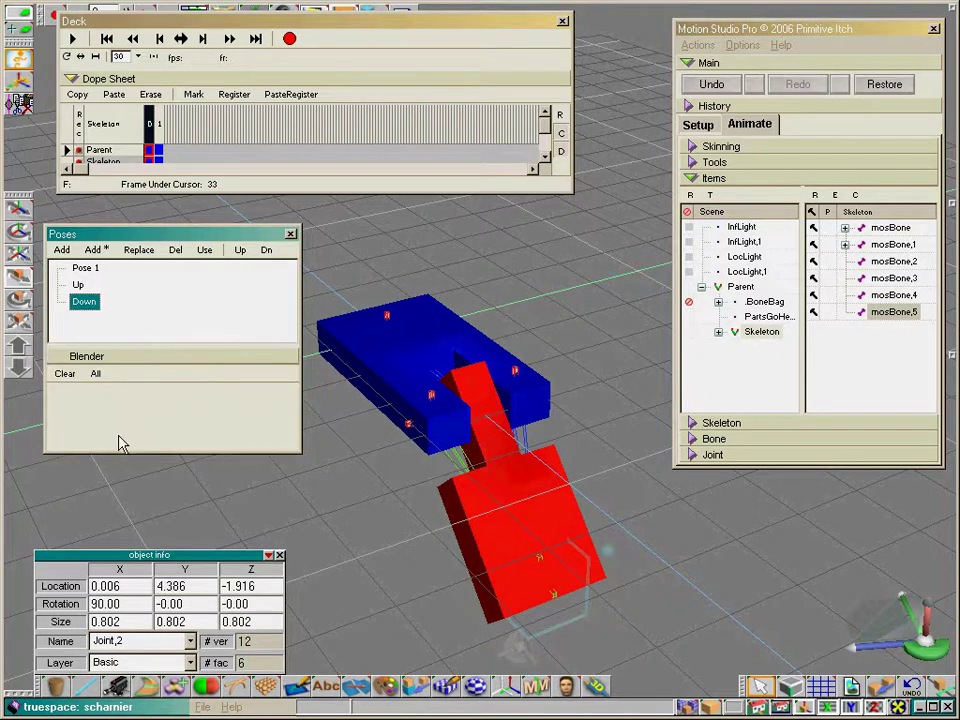
left_click(95, 373)
left_click_drag(66, 454, 65, 470)
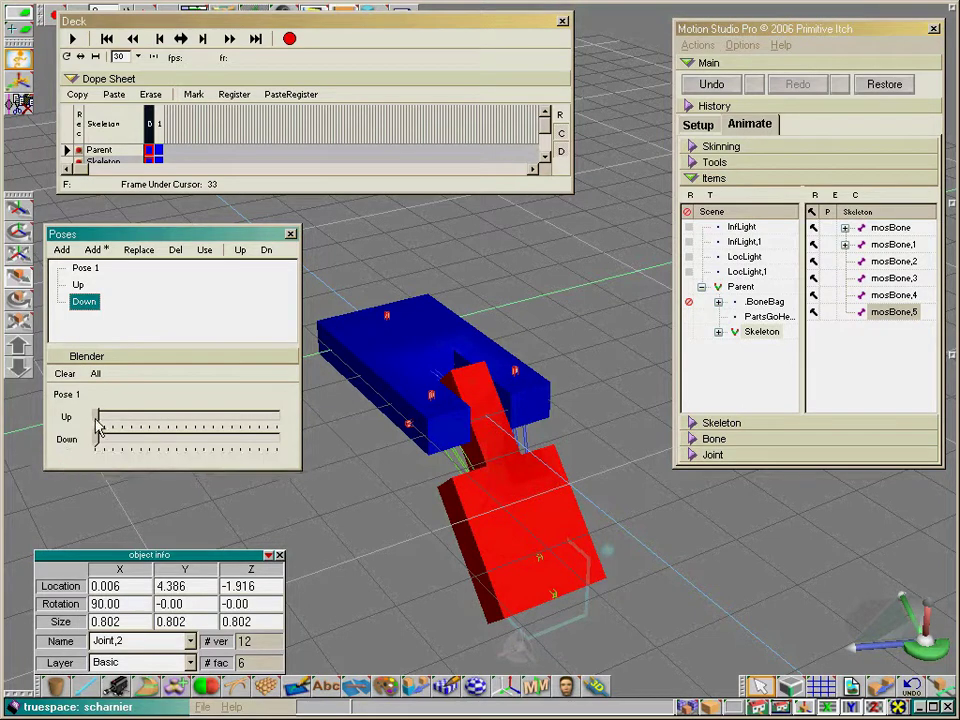
left_click(98, 424)
left_click_drag(98, 424, 63, 450)
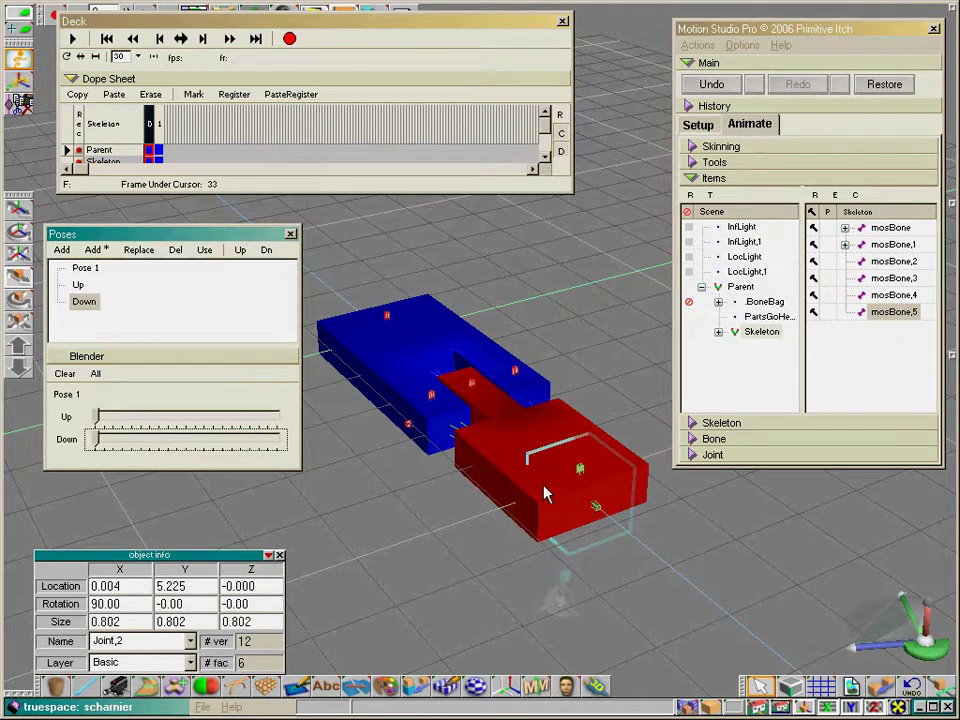
left_click(149, 125)
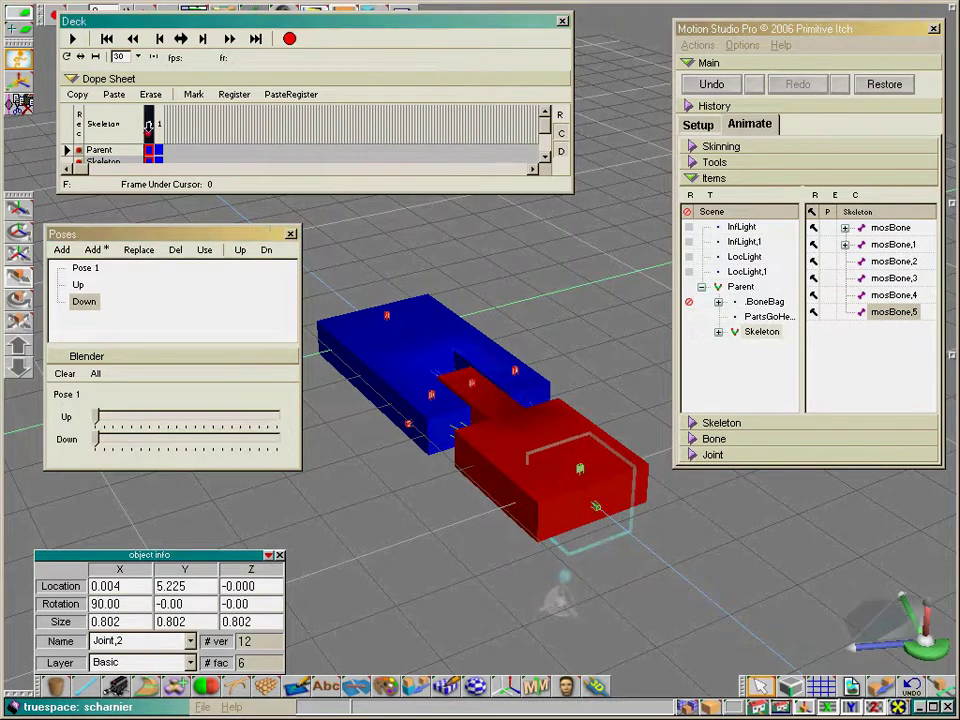
Step: Rotate the whole hinge using the Parent's mosBone joint and record that position at frame 16
left_click(741, 286)
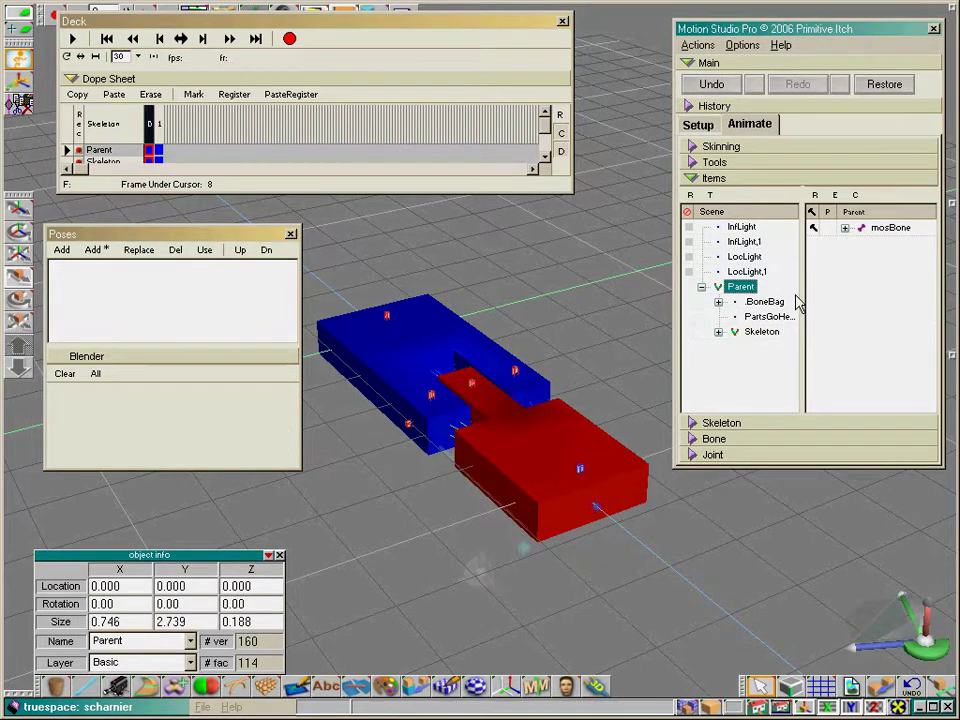
left_click(878, 229)
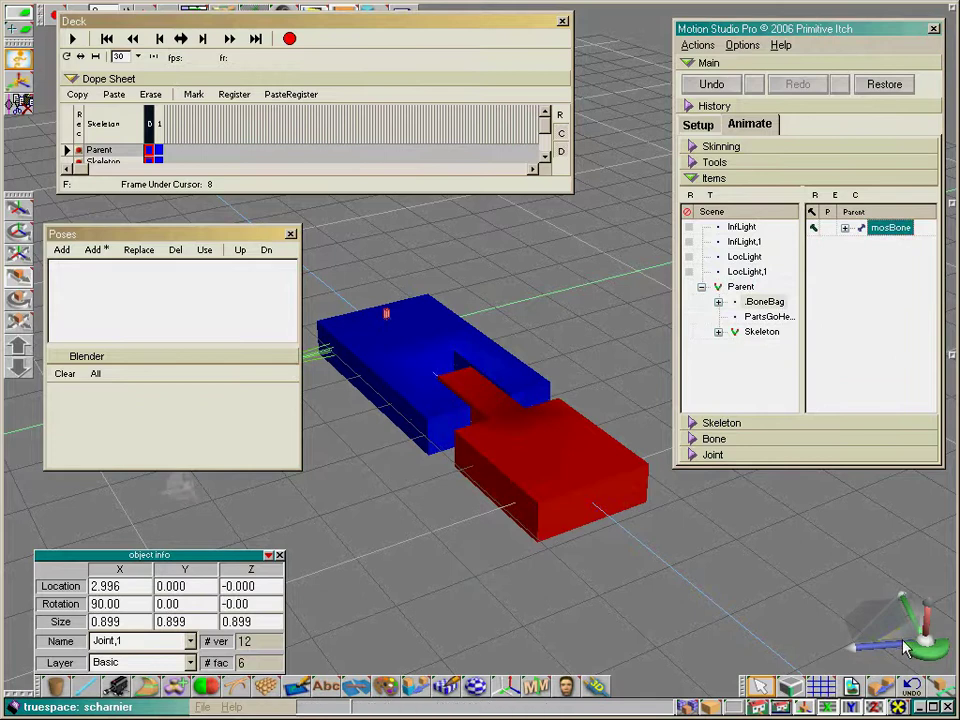
left_click_drag(886, 622, 845, 590)
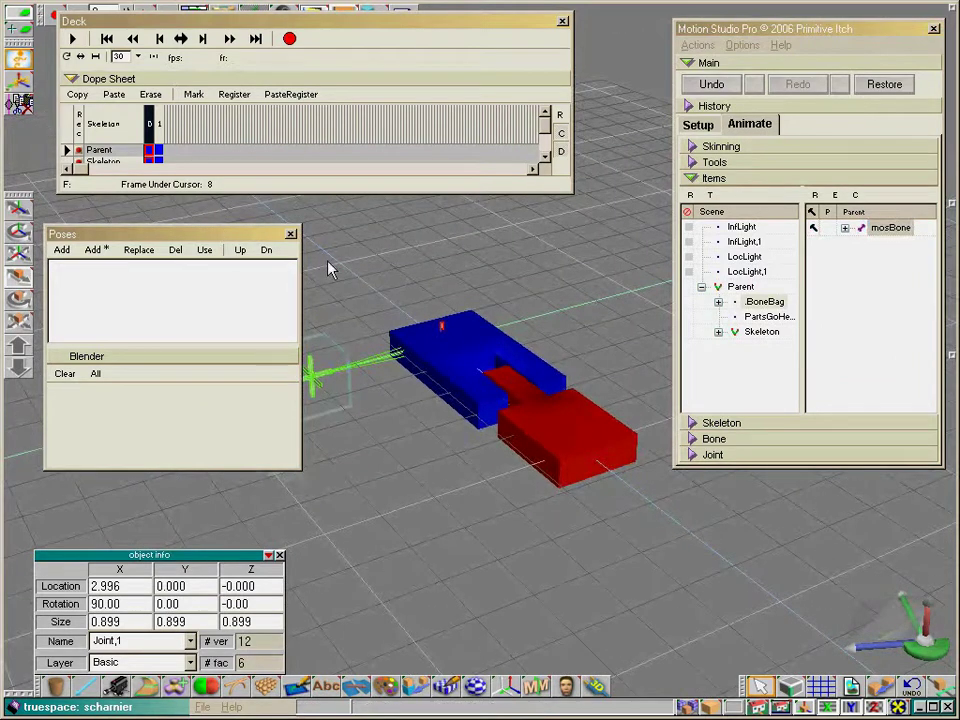
left_click_drag(301, 260, 146, 260)
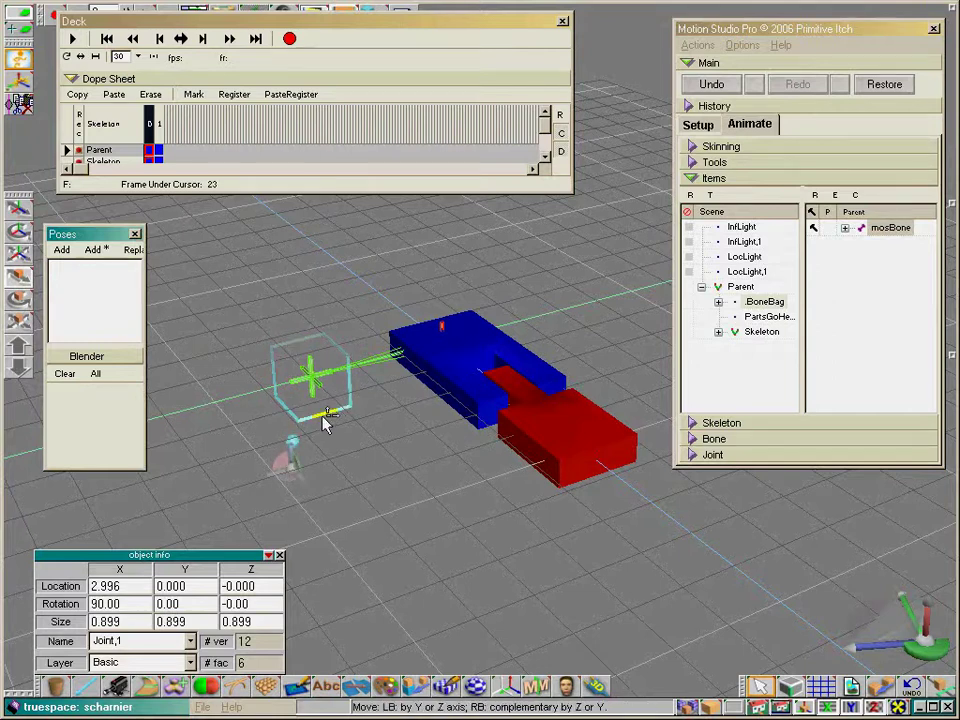
left_click_drag(327, 415, 439, 452)
right_click(204, 117)
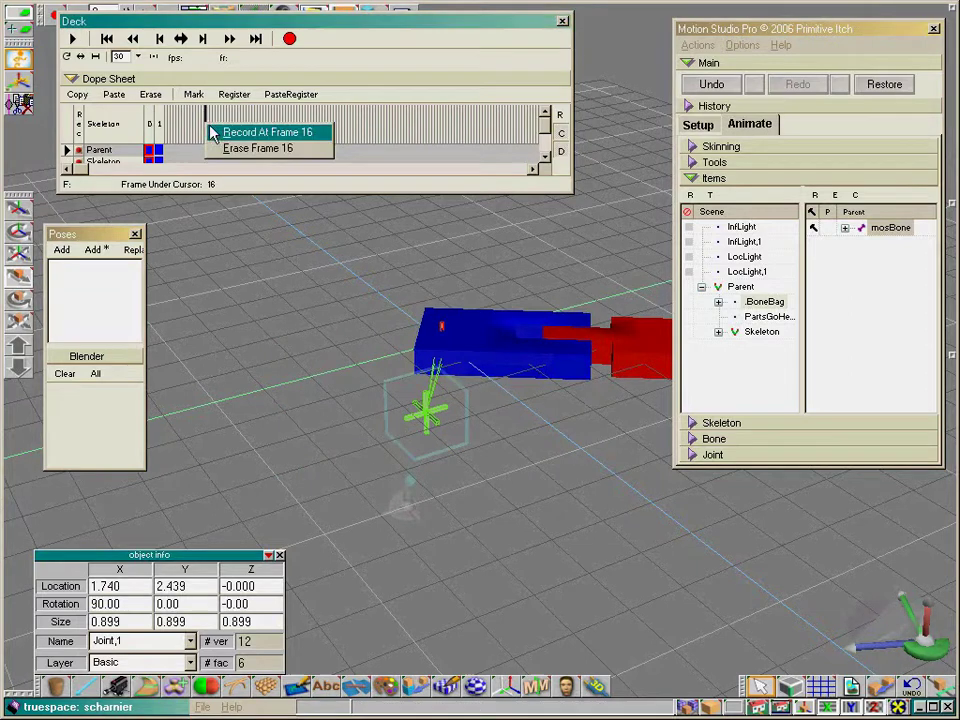
left_click(250, 131)
Step: Rotate the whole hinge the opposite way using the same joint and record it at frame 33
left_click_drag(405, 449, 343, 358)
right_click(260, 116)
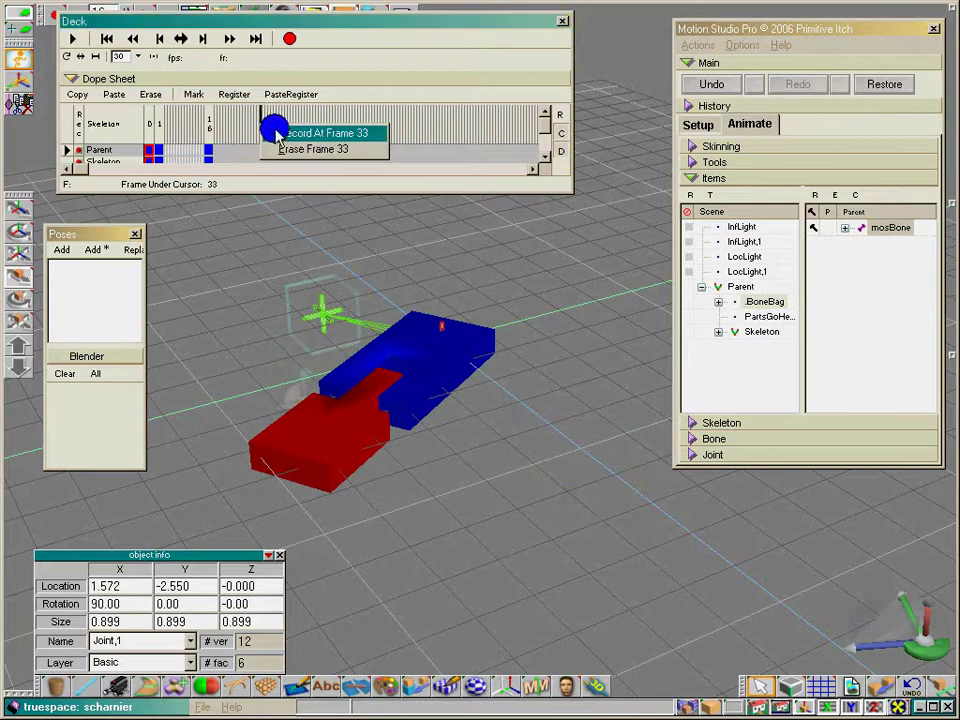
left_click(277, 129)
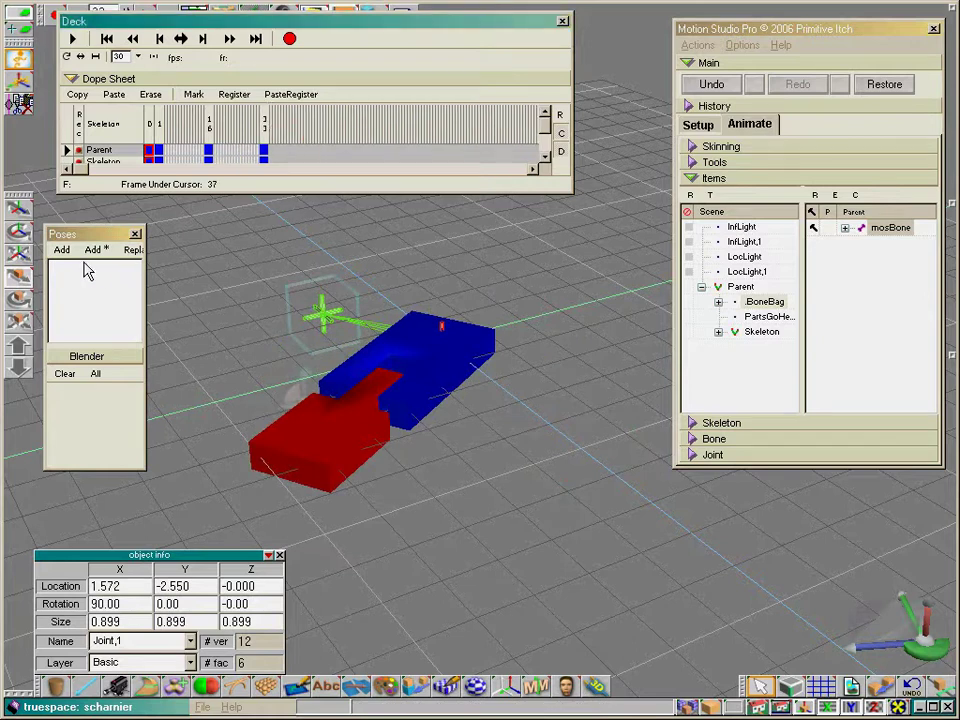
Step: Load all of the Skeleton's poses into the Blender, blend fully to Up and record it at frame 51
left_click(774, 333)
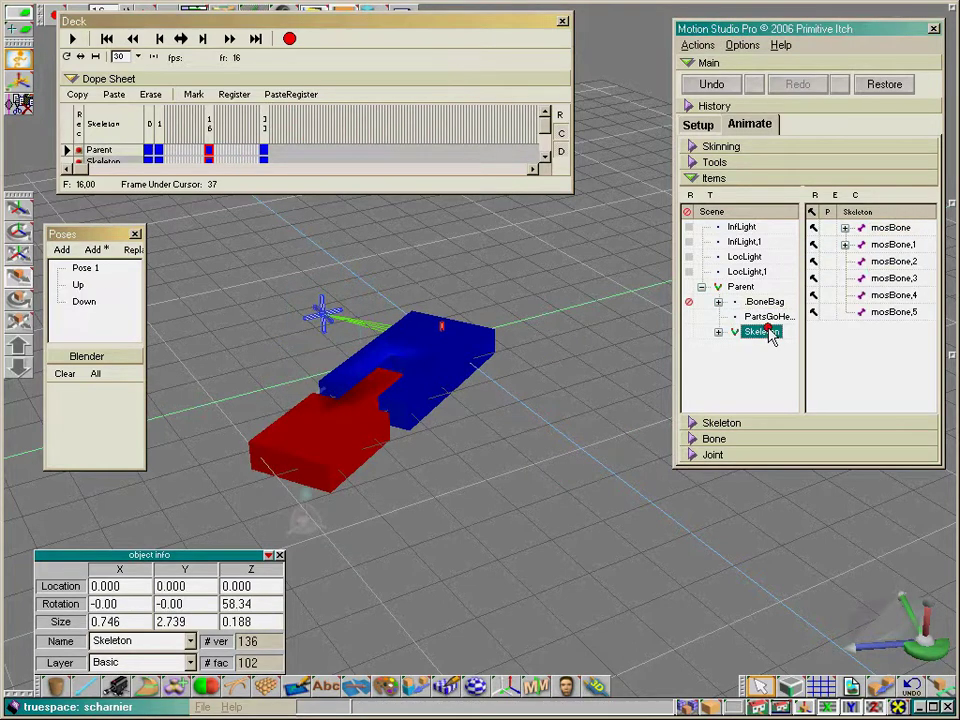
left_click(885, 316)
left_click(95, 372)
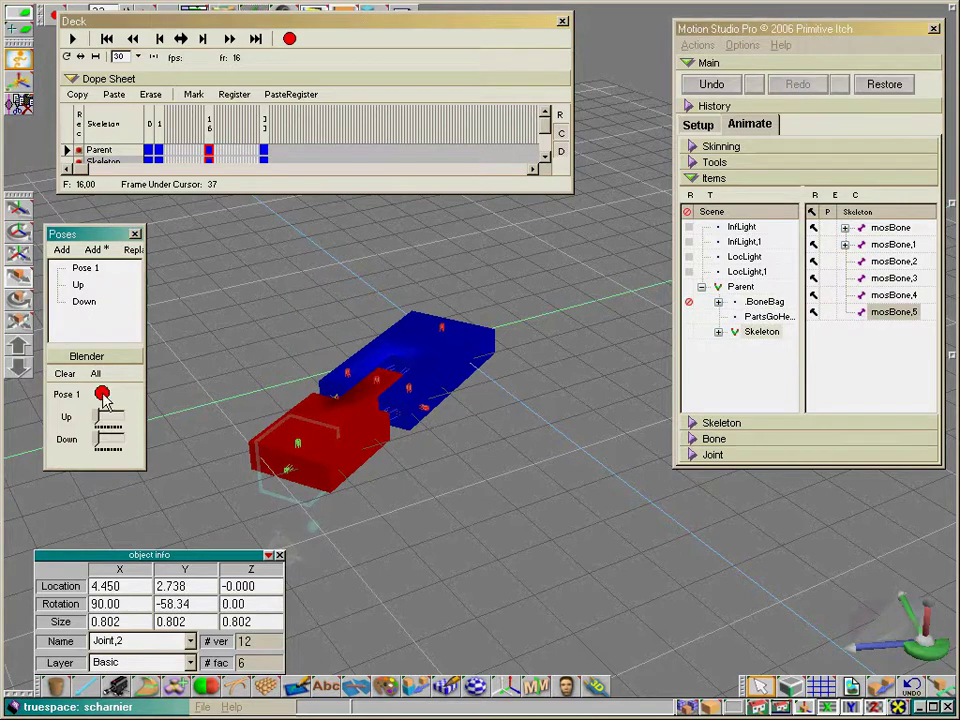
left_click_drag(145, 415, 199, 395)
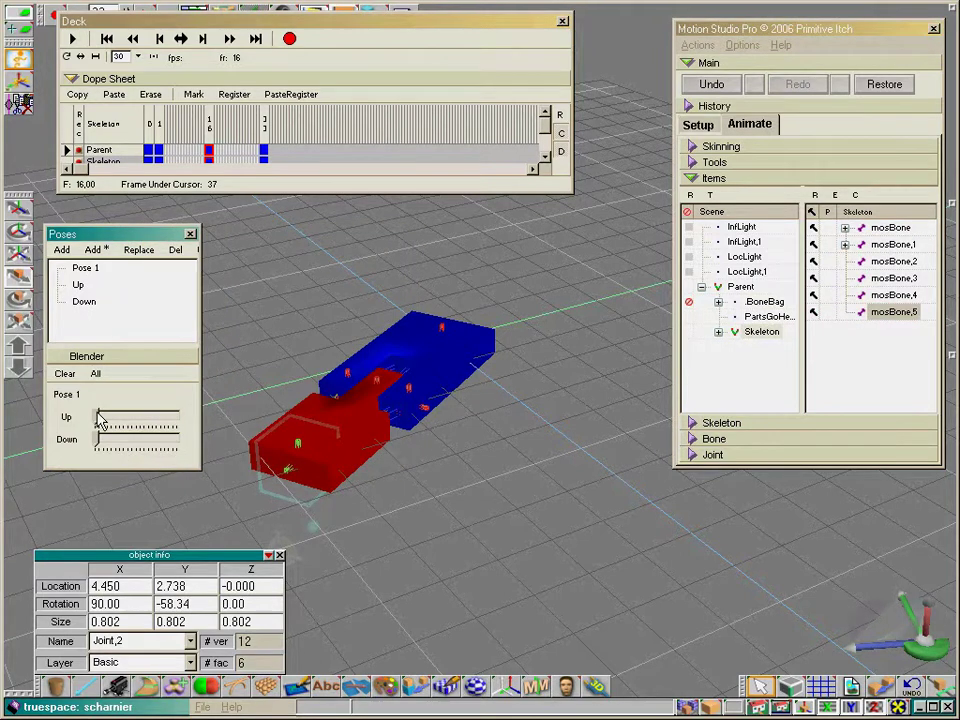
left_click_drag(100, 420, 208, 416)
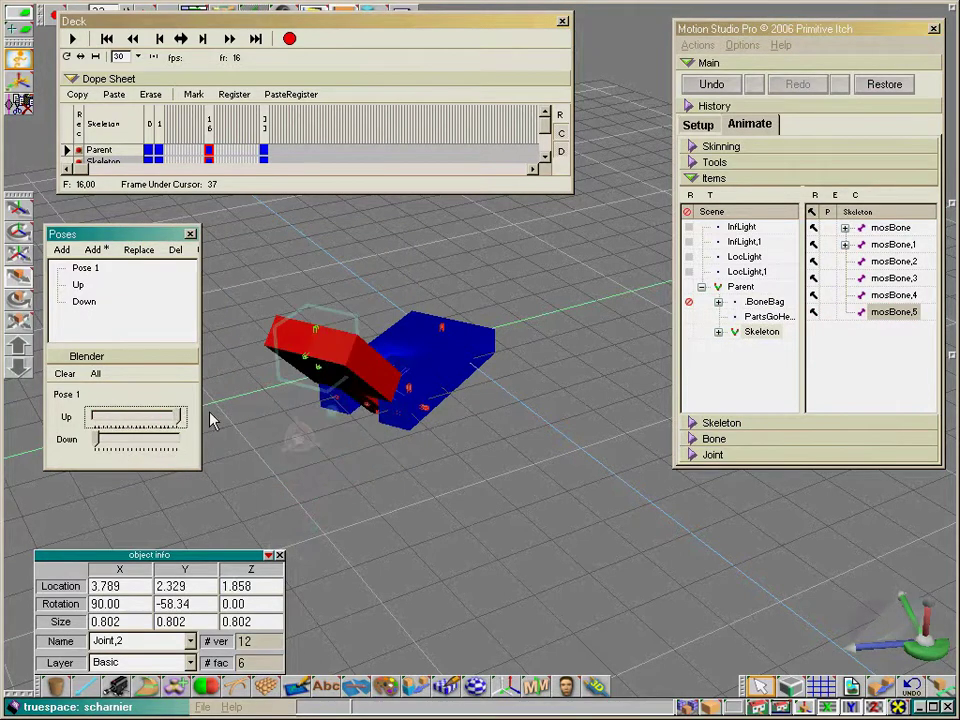
right_click(319, 126)
left_click(332, 139)
Step: Blend the skeleton fully to the Down pose, record it at frame 67 and play back the animation
mouse_move(180, 415)
left_mouse_down()
mouse_move(97, 417)
mouse_move(178, 438)
left_mouse_up()
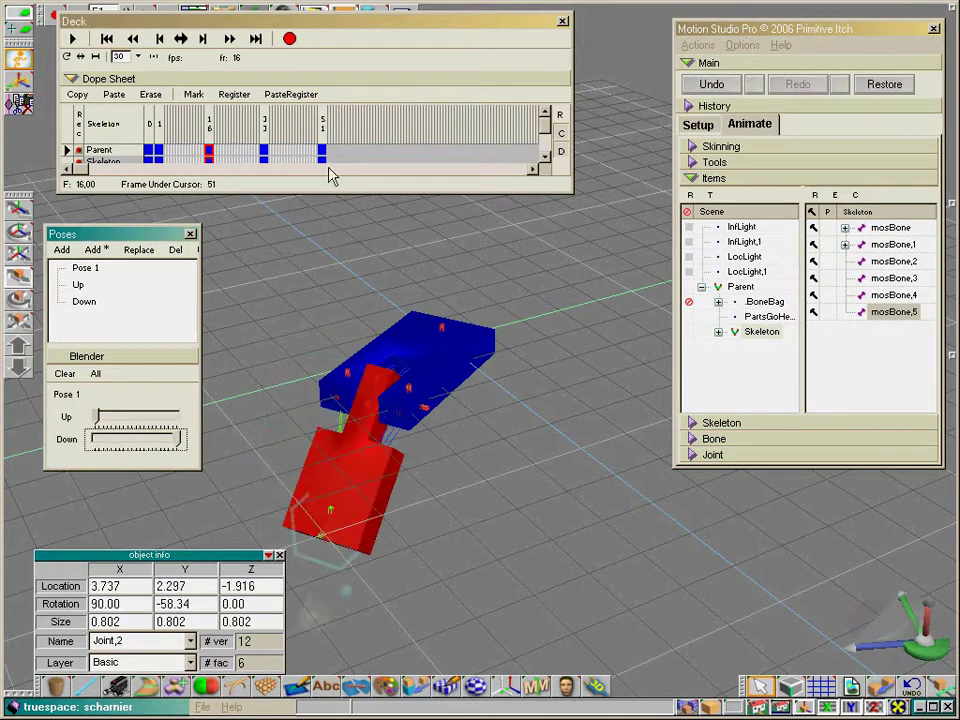
right_click(370, 124)
left_click(385, 138)
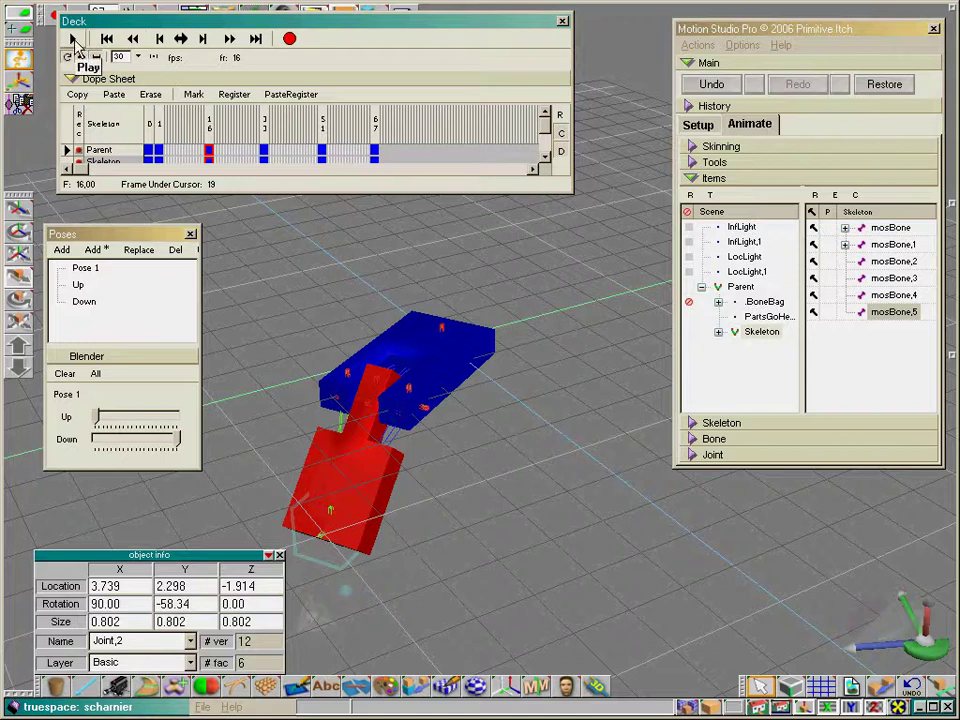
left_click(72, 40)
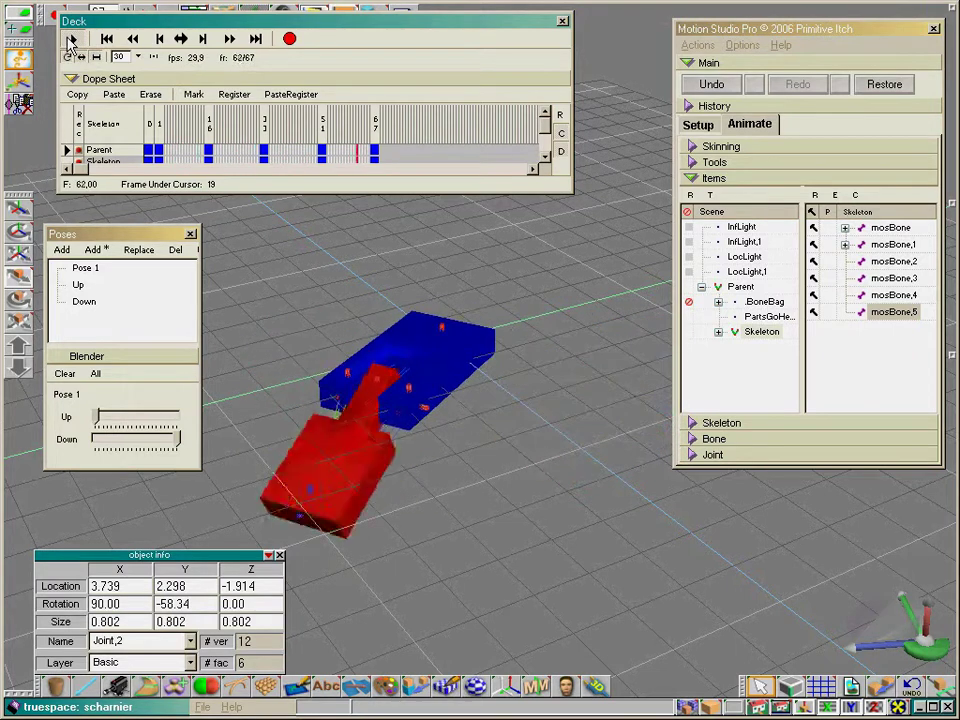
left_click(71, 40)
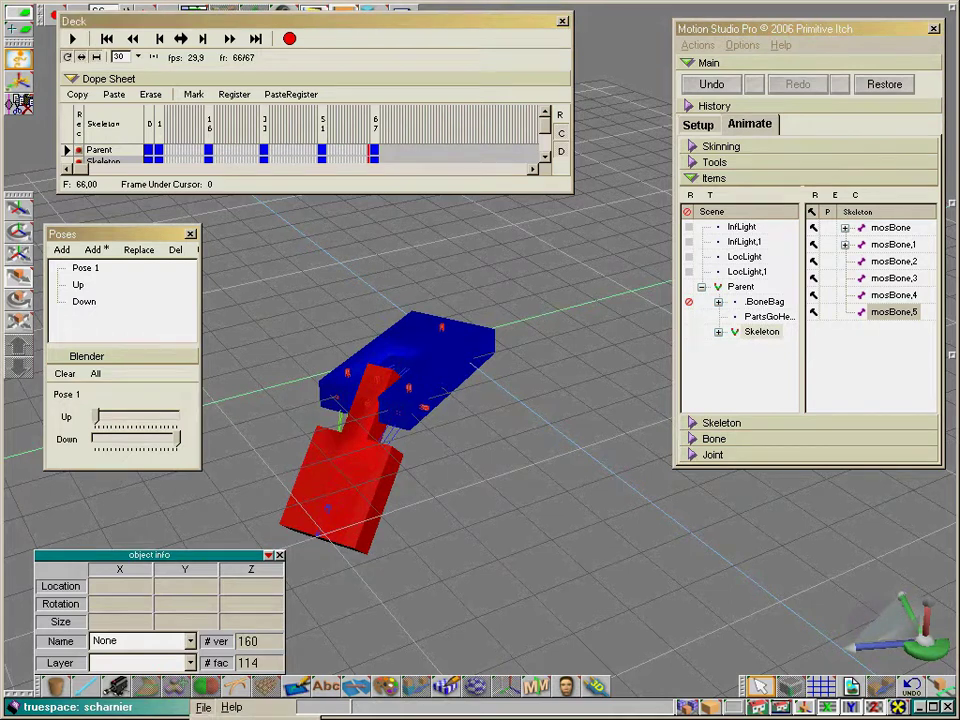
Step: Open the hydraulik scene without saving the current one and switch the display to wireframe
key("ctrl+n")
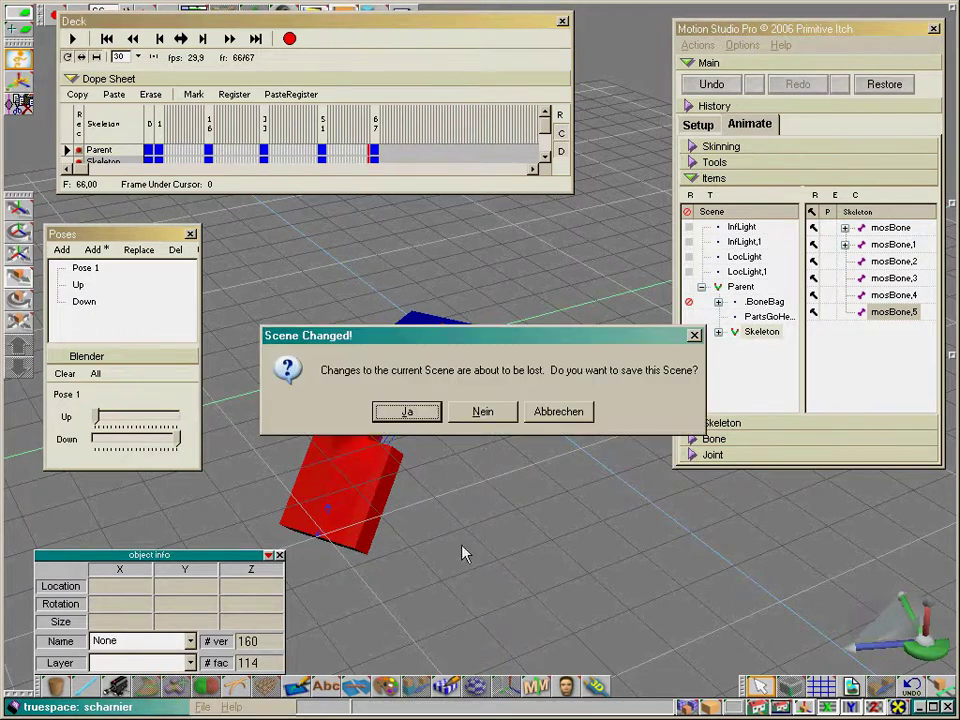
left_click(483, 411)
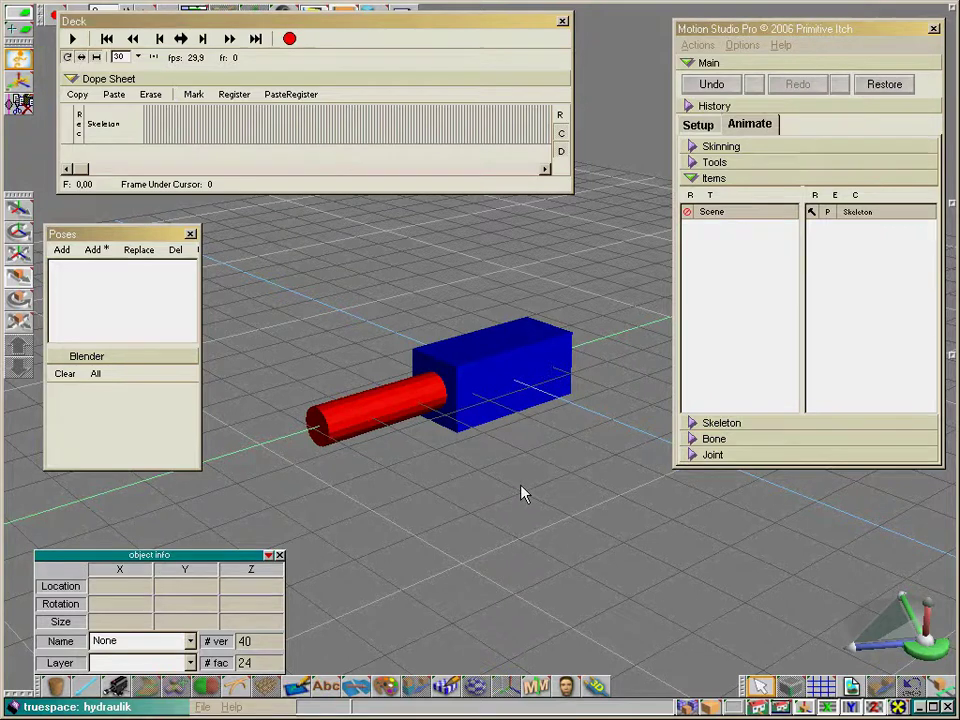
left_click_drag(709, 707, 712, 611)
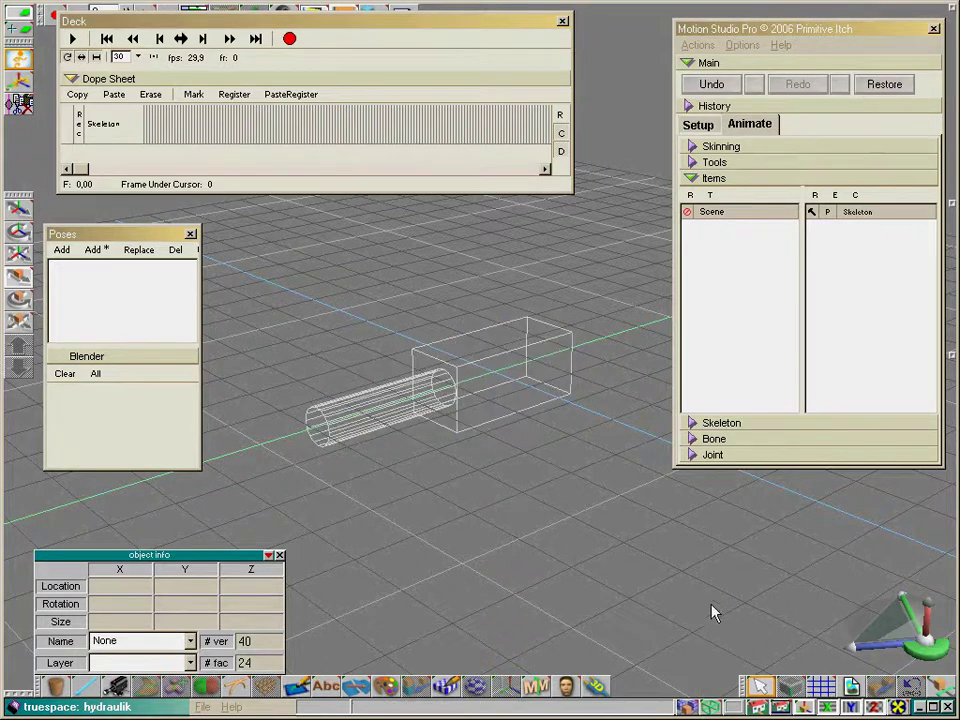
Step: Switch to an orthogonal view of the X and Z axes and create a new skeleton with a single bone
left_click_drag(757, 708, 758, 683)
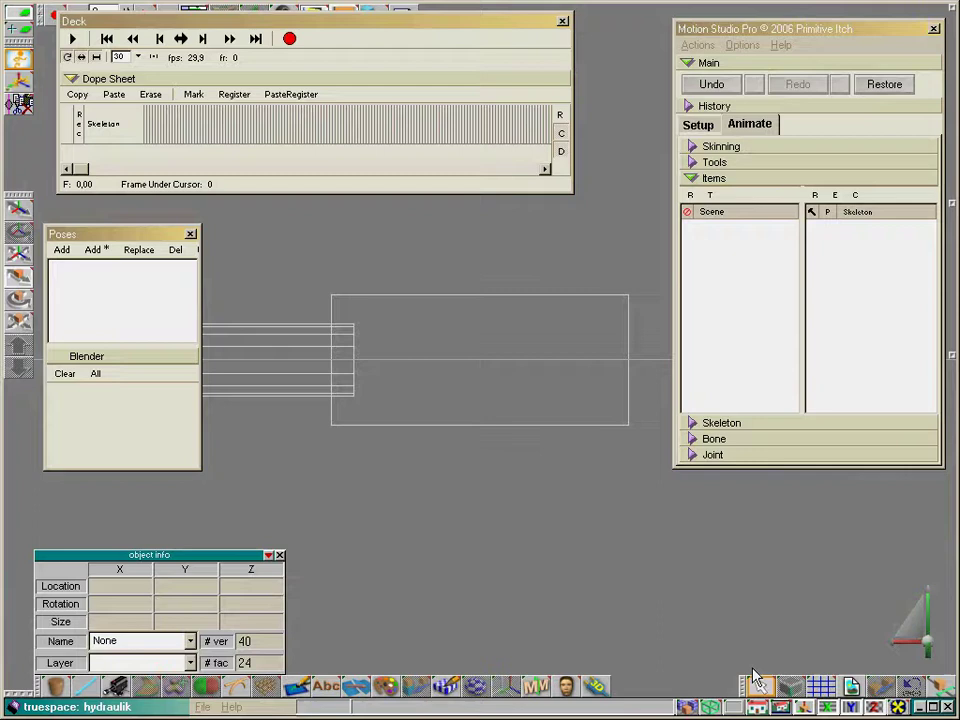
scroll(762, 610, "down", 2)
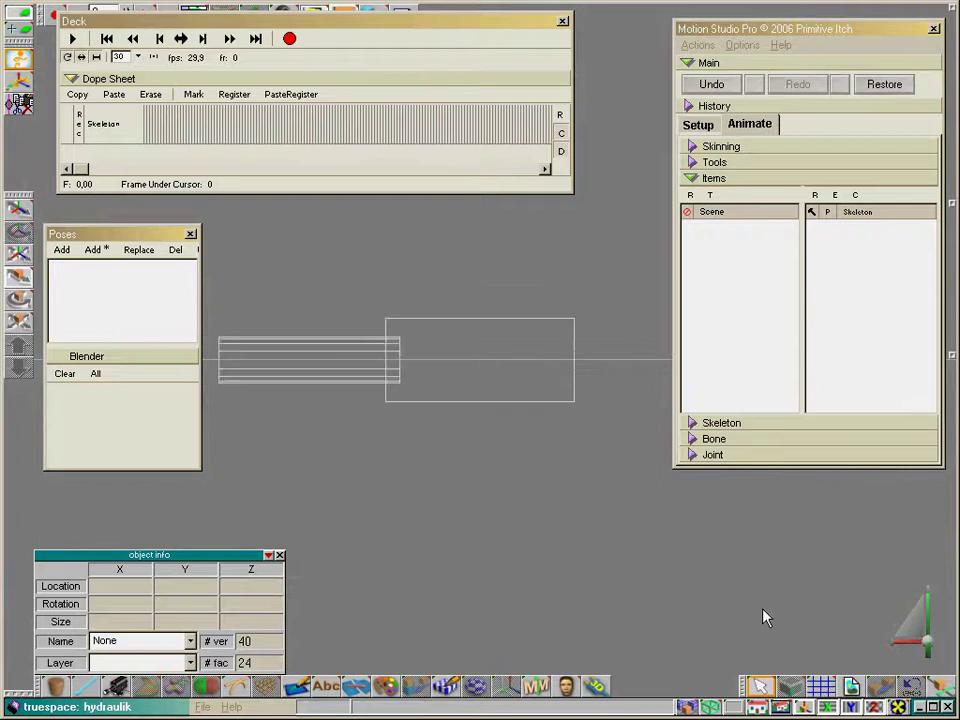
left_click(703, 146)
left_click(690, 422)
left_click(709, 435)
left_click(712, 411)
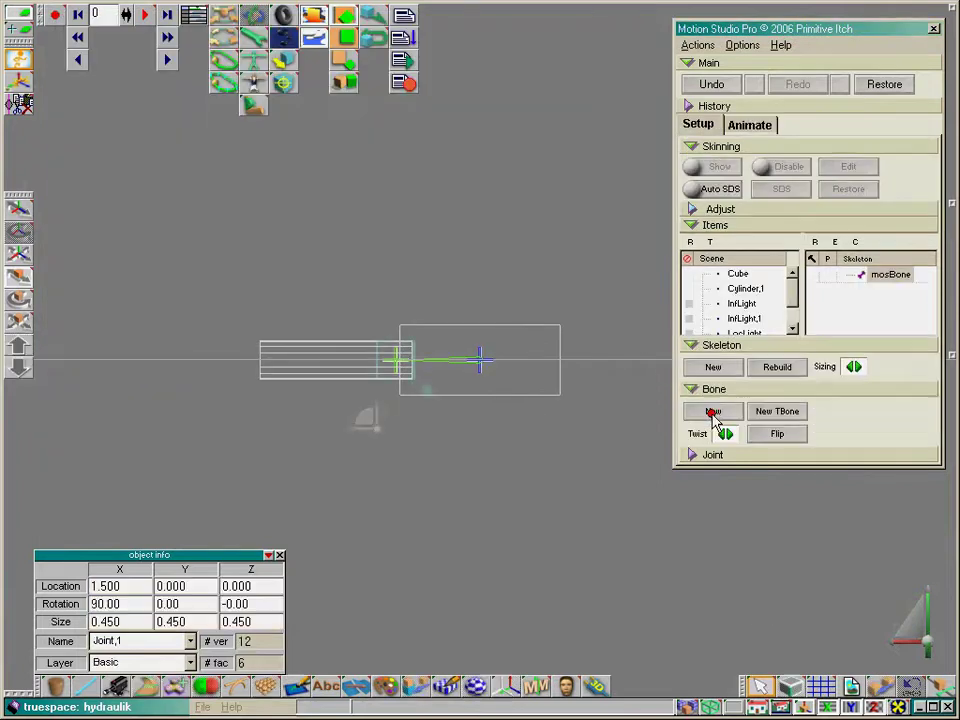
Step: Place the bone's root joint at the cube's outer end, X about -1.45, and its end joint beyond the cylinder, X about 4.93
left_click(481, 360)
left_click_drag(500, 367, 630, 367)
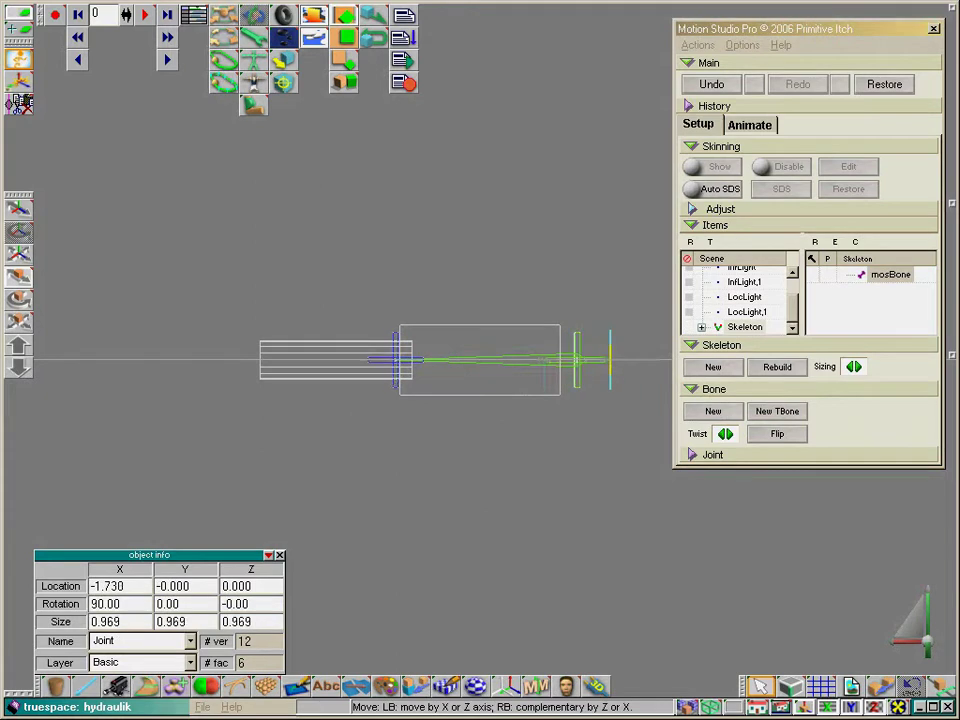
left_click(393, 360)
mouse_move(395, 367)
left_mouse_down()
mouse_move(428, 367)
mouse_move(405, 367)
left_mouse_up()
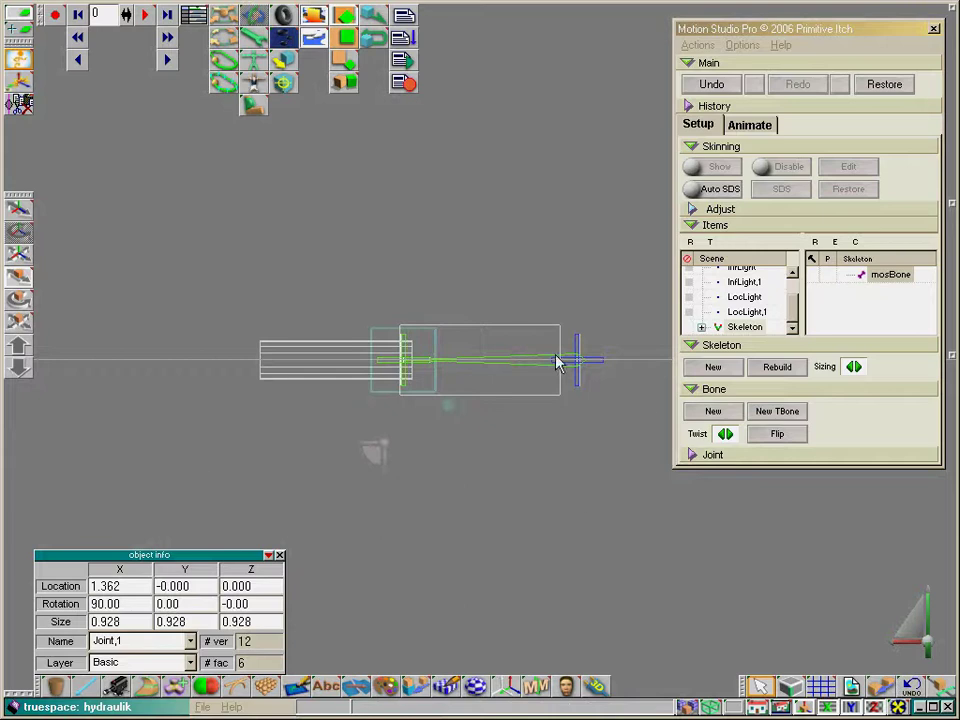
left_click(586, 360)
left_click_drag(586, 360, 570, 360)
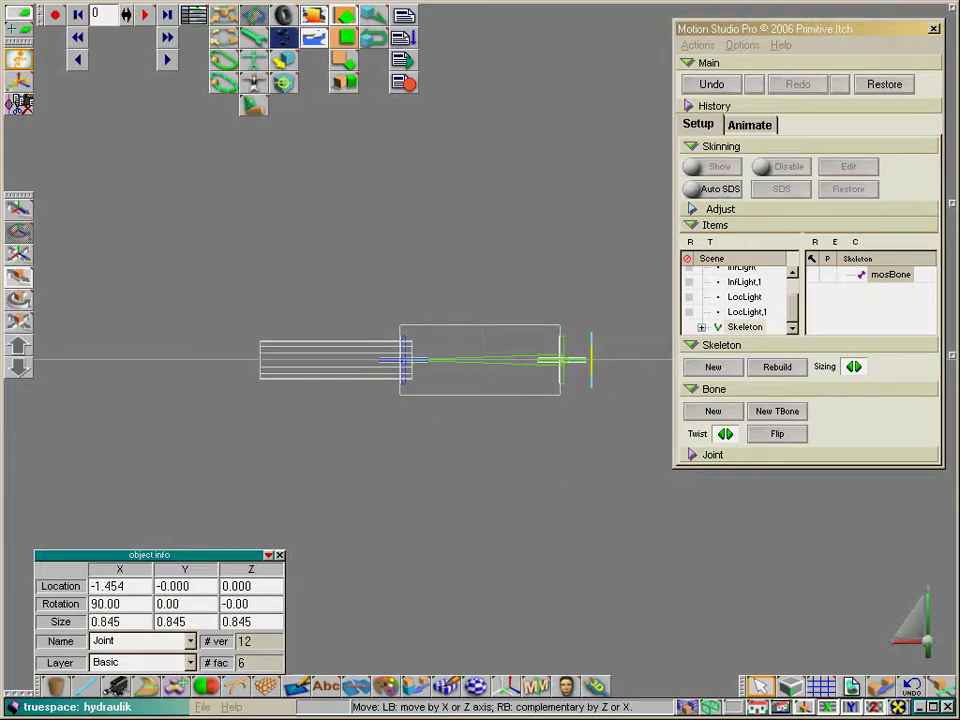
left_click(404, 365)
left_click_drag(429, 362, 228, 362)
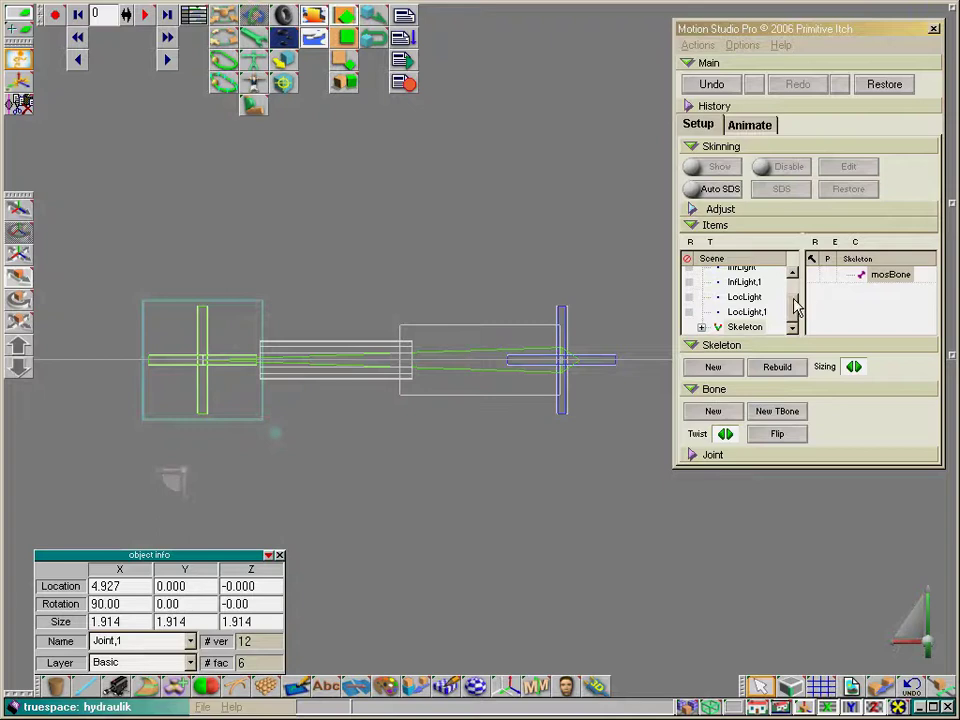
Step: Attach the Cube to the Skeleton's mosBone and lock that bone's root joint in place
left_click_drag(816, 468, 816, 551)
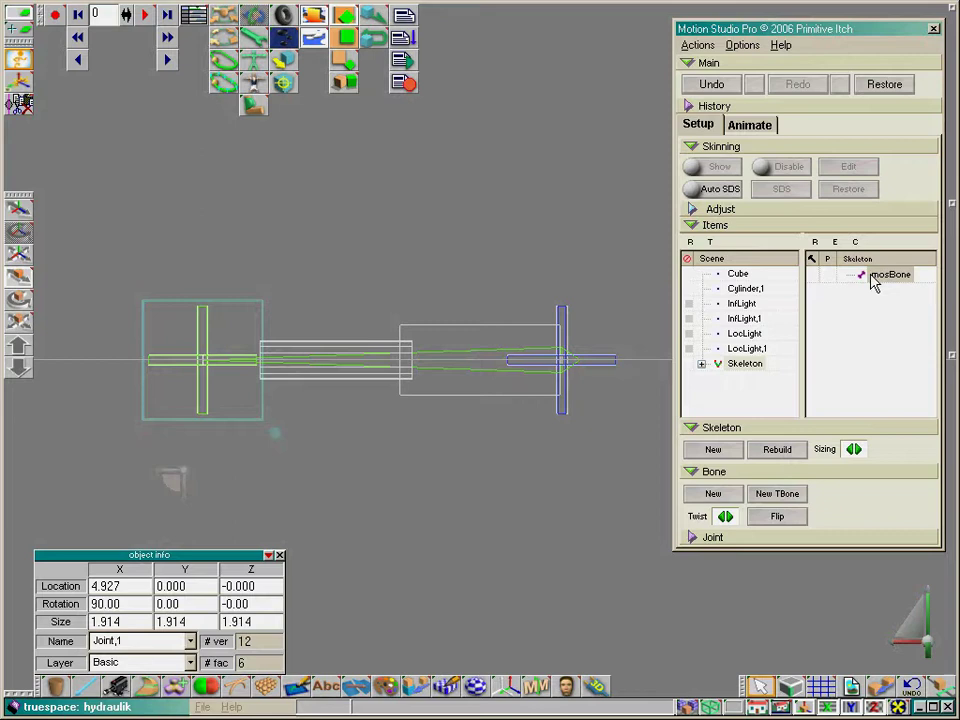
left_click_drag(738, 274, 885, 285)
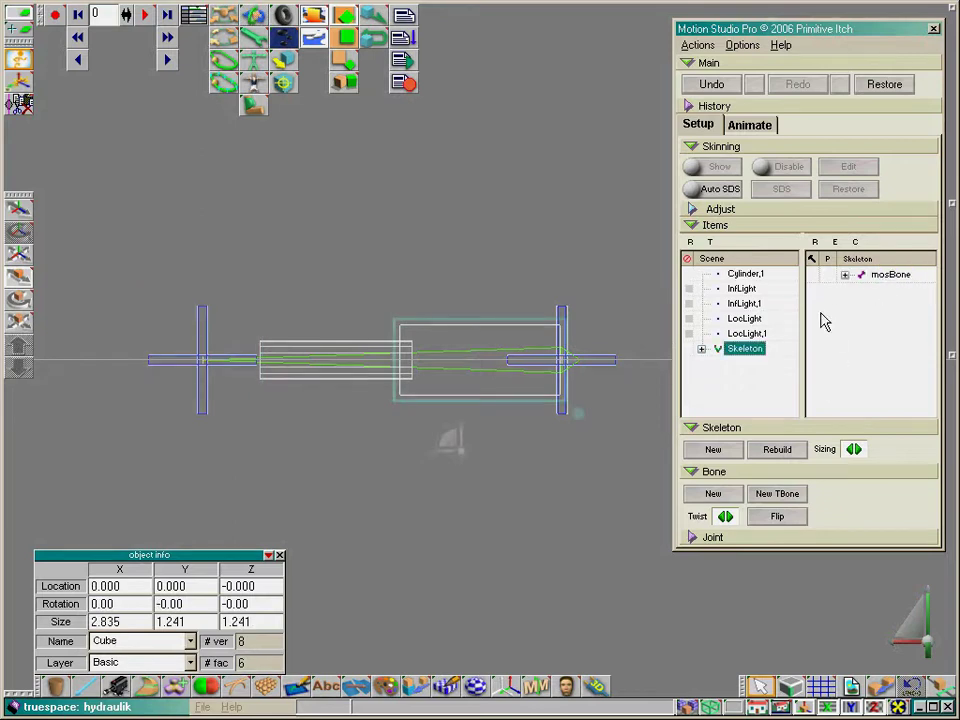
left_click(814, 274)
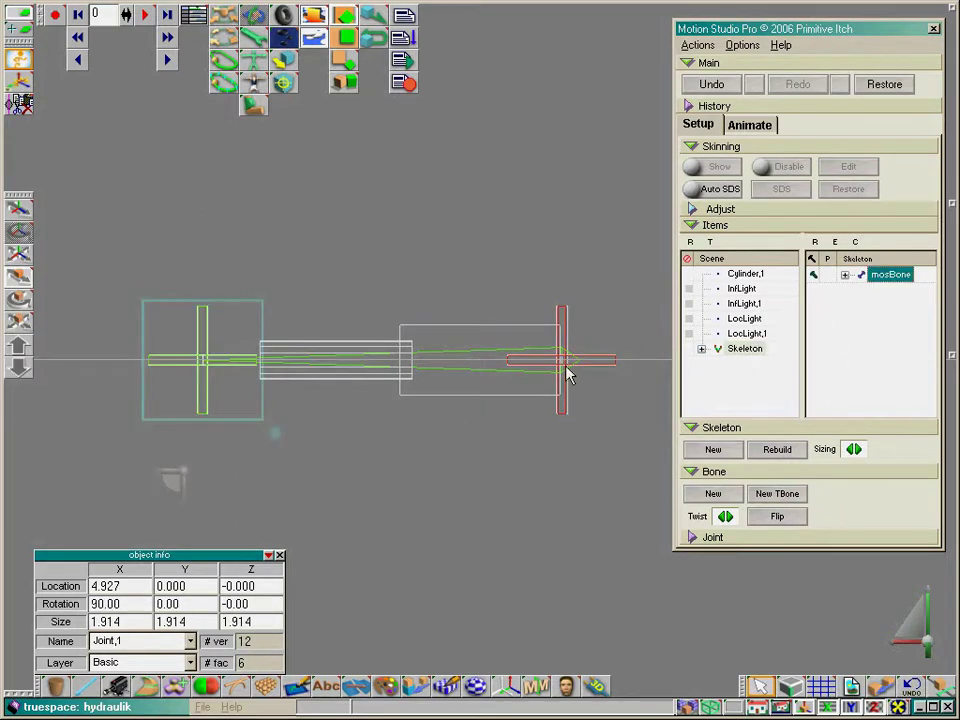
Step: Create a second skeleton along the cylinder, with its end joint at X about 3.90 and its root joint at X about 1.43
left_click(708, 451)
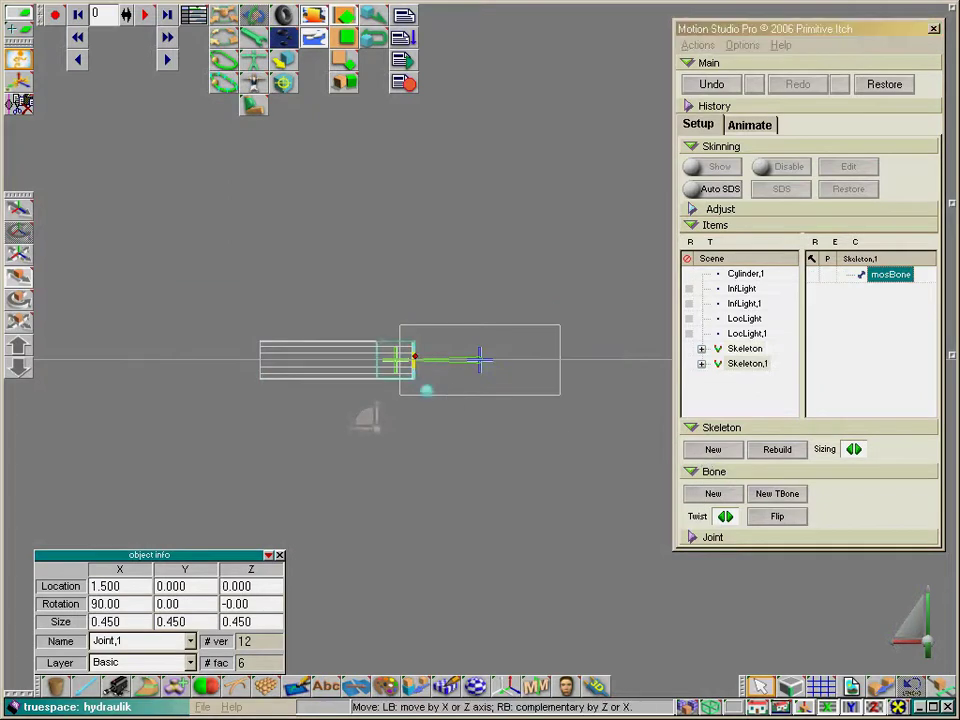
left_click_drag(415, 358, 279, 358)
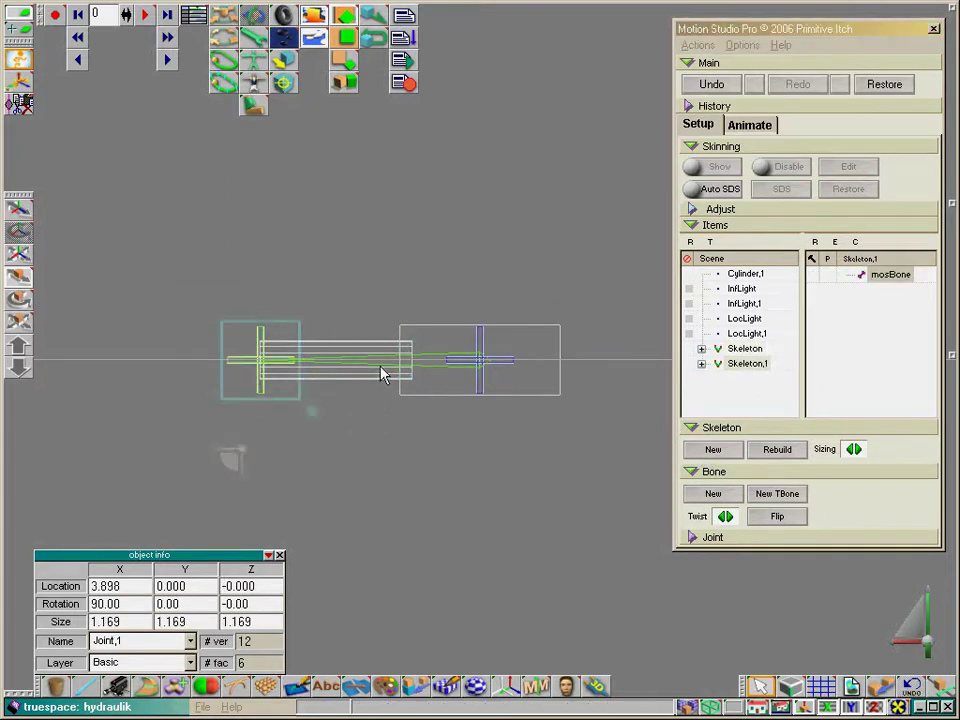
left_click(468, 366)
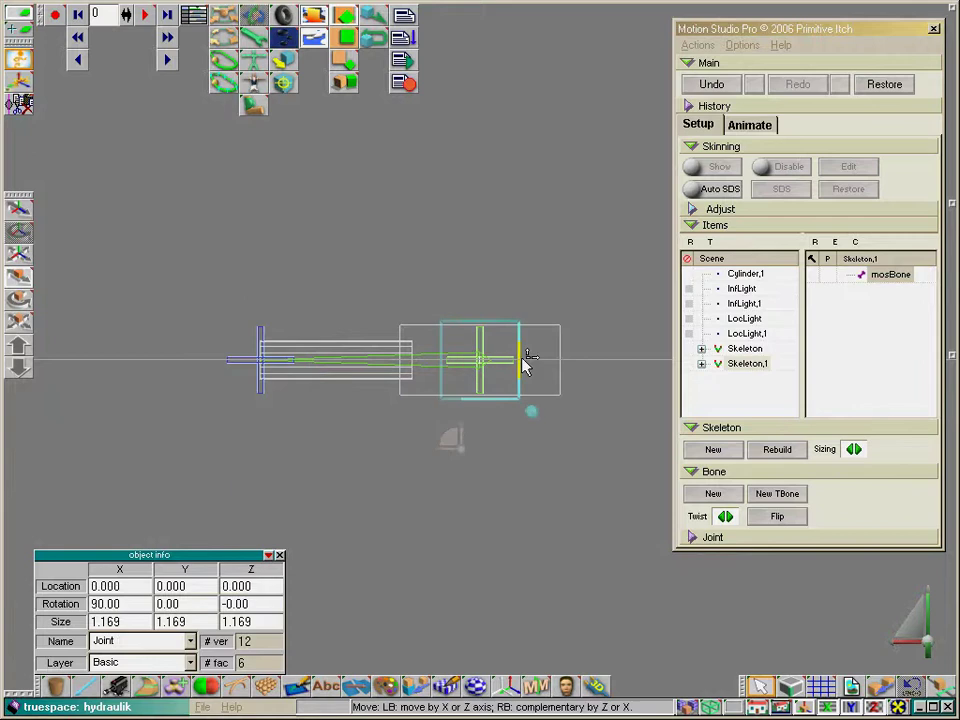
left_click_drag(520, 364, 467, 364)
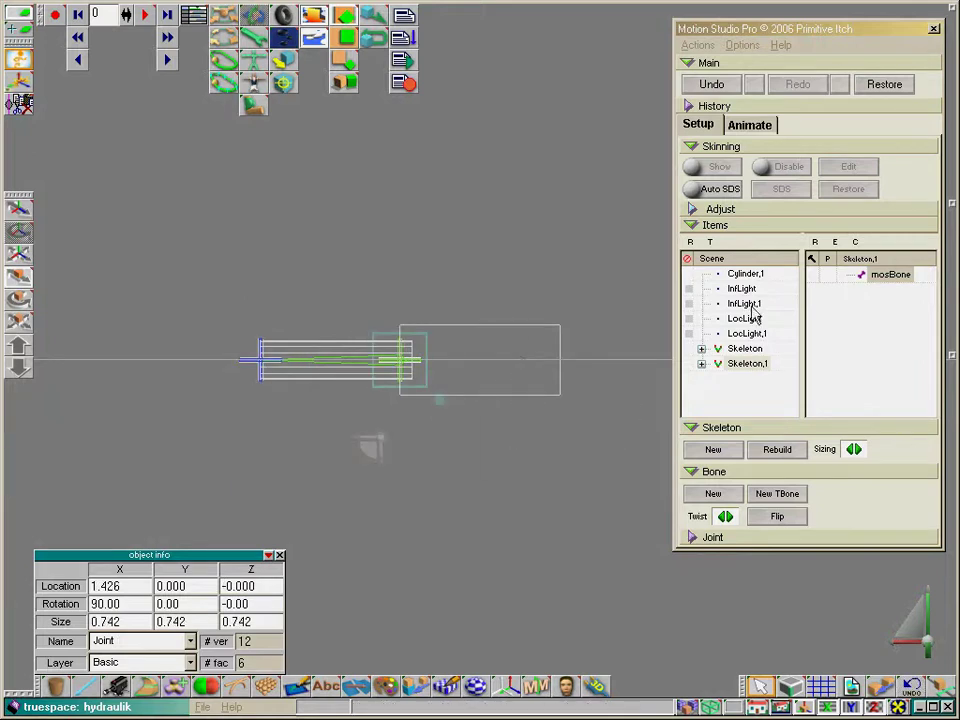
Step: Attach Cylinder,1 to Skeleton,1's mosBone and nest Skeleton,1 under the main Skeleton's mosBone
left_click_drag(745, 276, 895, 285)
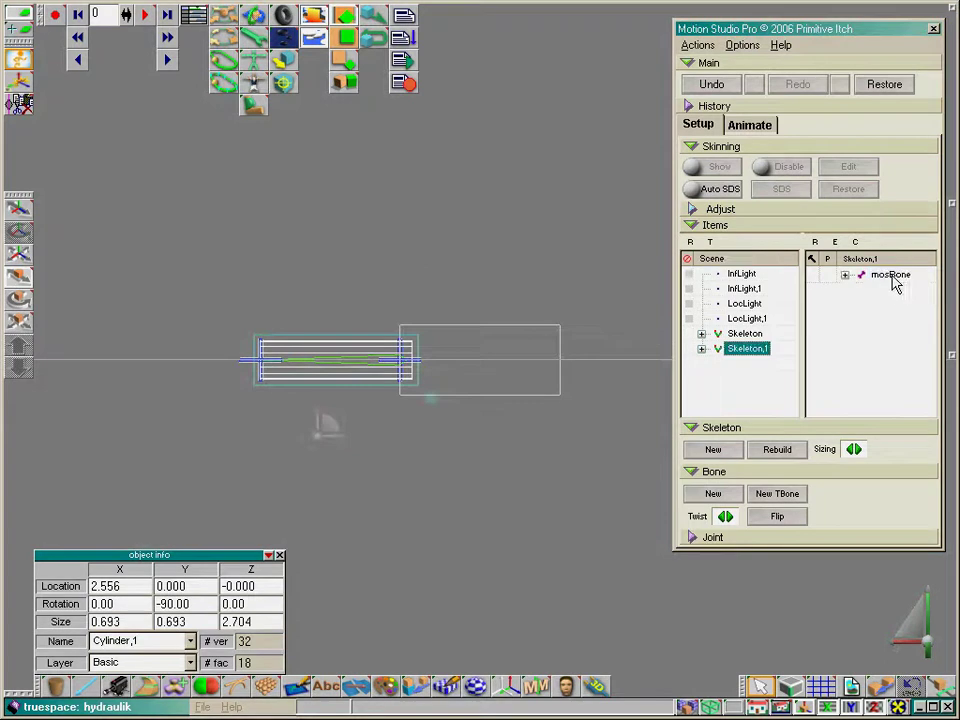
left_click(745, 334)
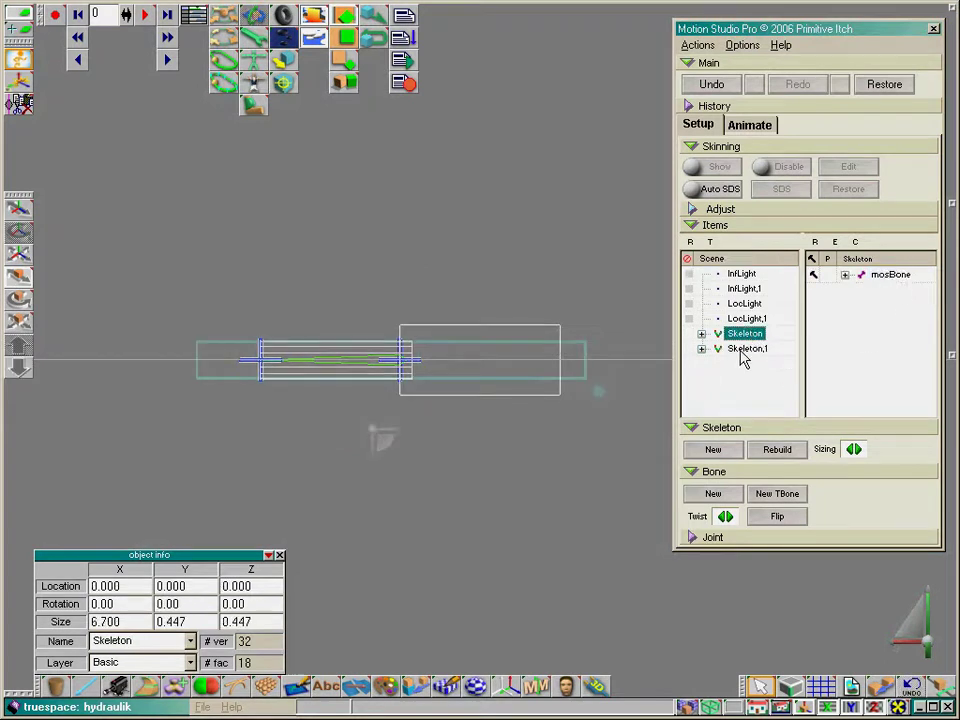
left_click(883, 278)
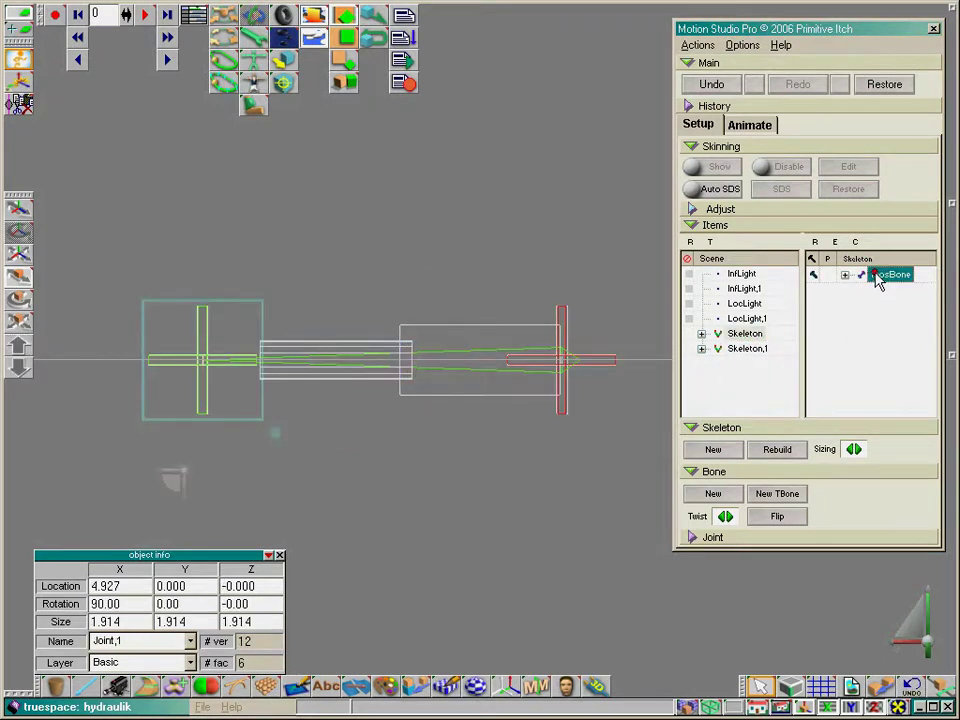
left_click(748, 350)
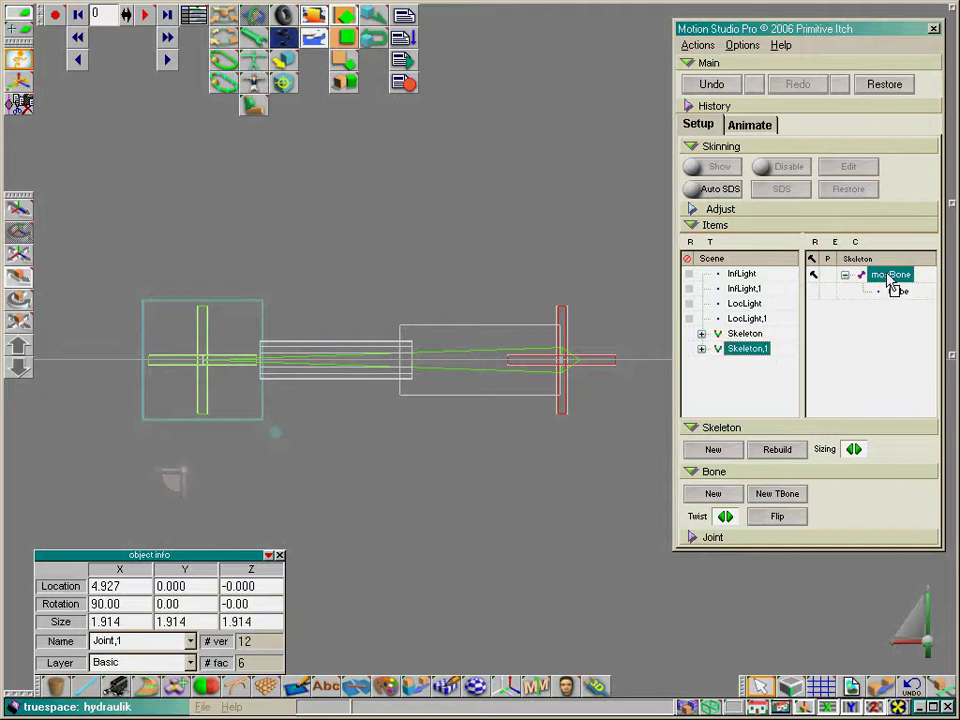
left_click_drag(890, 285, 888, 283)
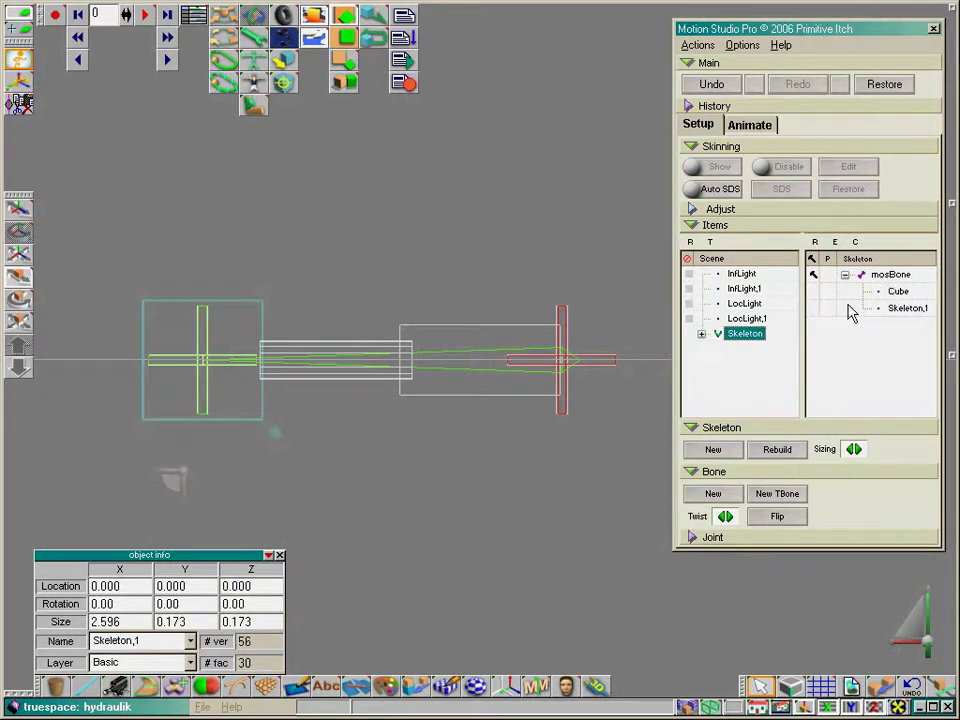
Step: Go to Animate mode and store the extended cylinder position as a first pose of Skeleton,1
left_click(766, 125)
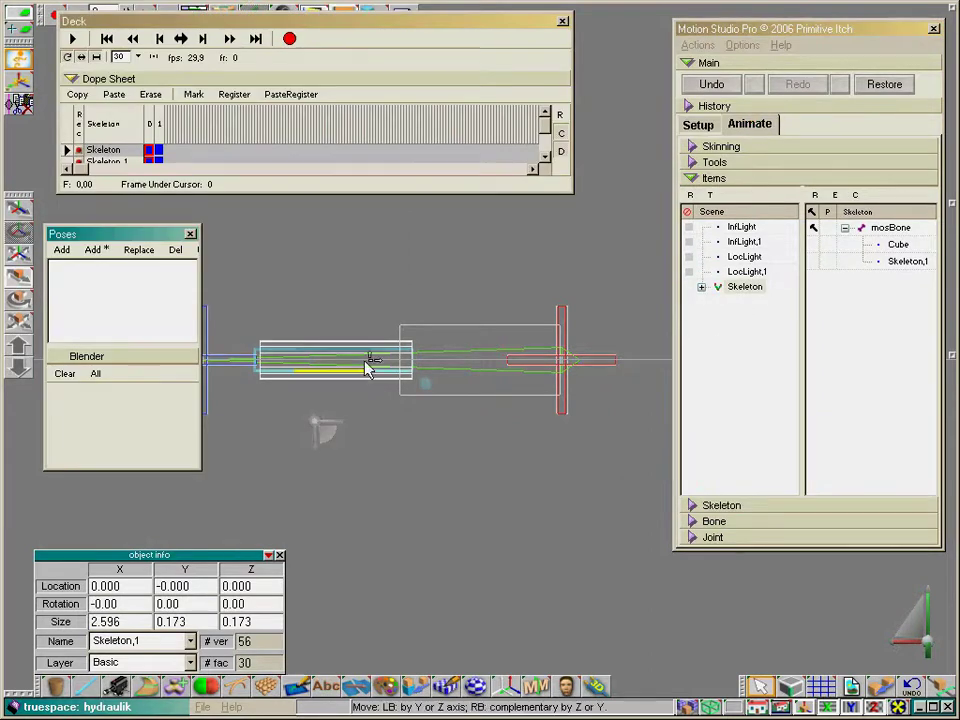
left_click(701, 288)
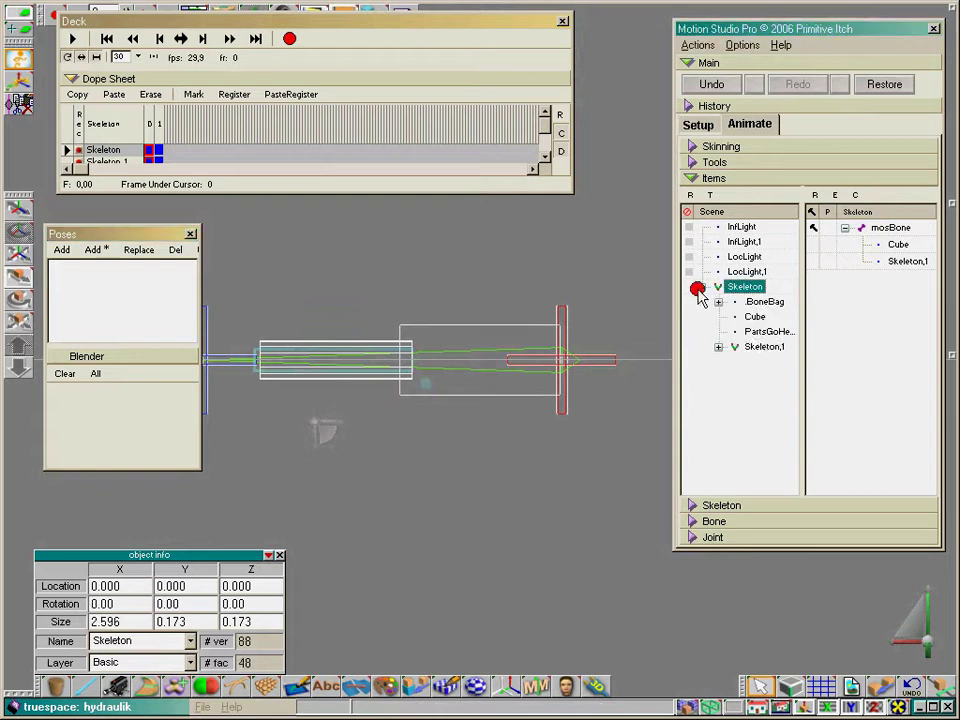
left_click(762, 348)
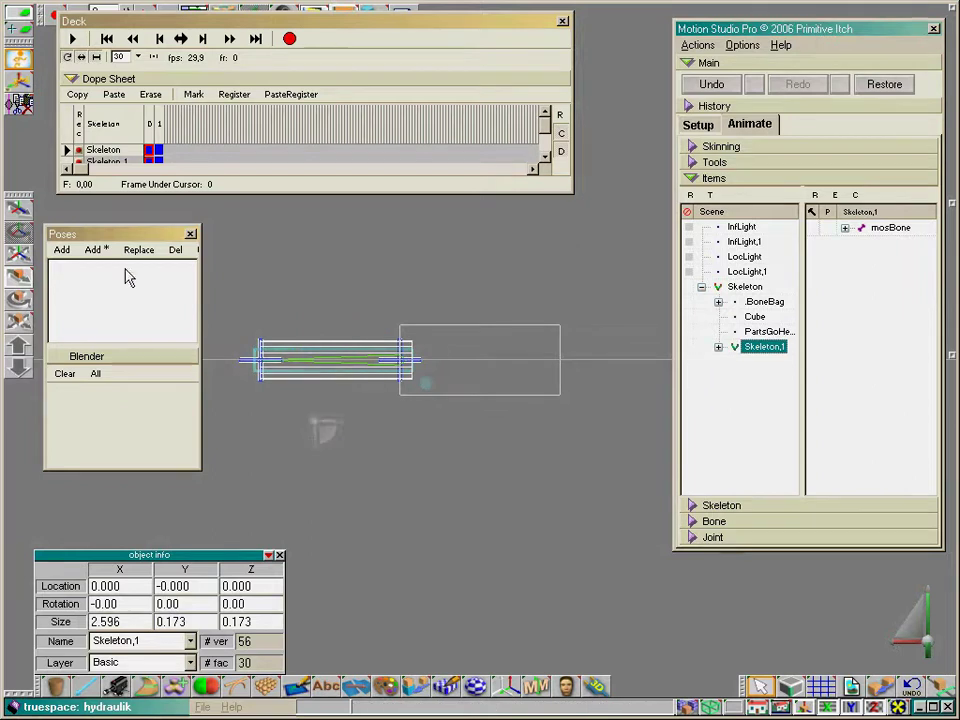
left_click(62, 250)
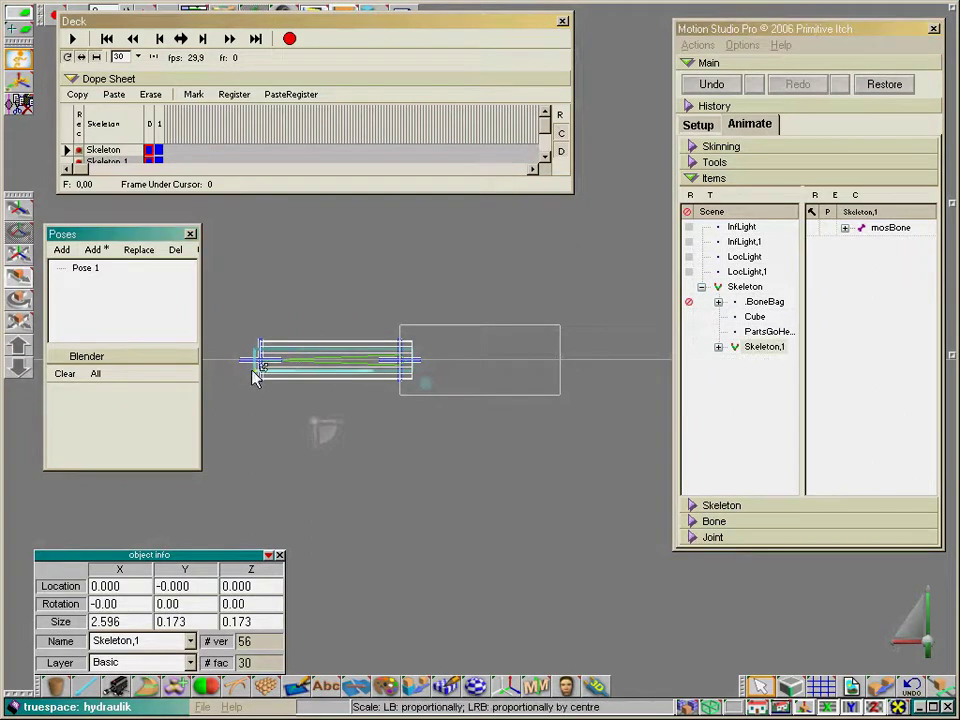
Step: Slide Skeleton,1's root joint to X about -0.91 so the cylinder retracts into the cube, and store the pose as IN
left_click(885, 229)
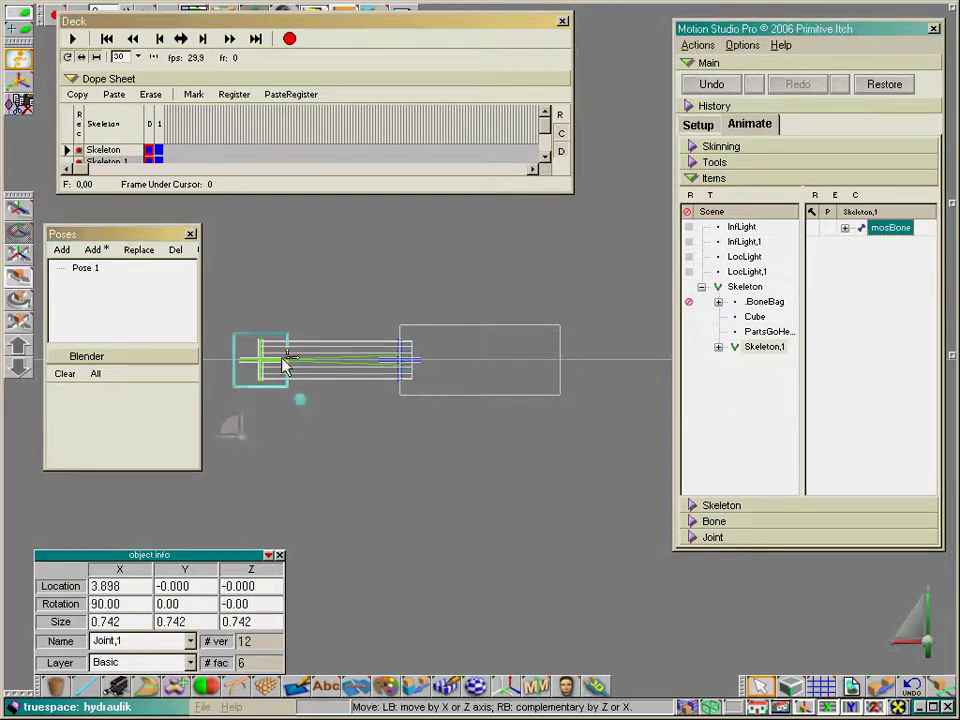
left_click(399, 366)
left_click_drag(480, 373, 612, 373)
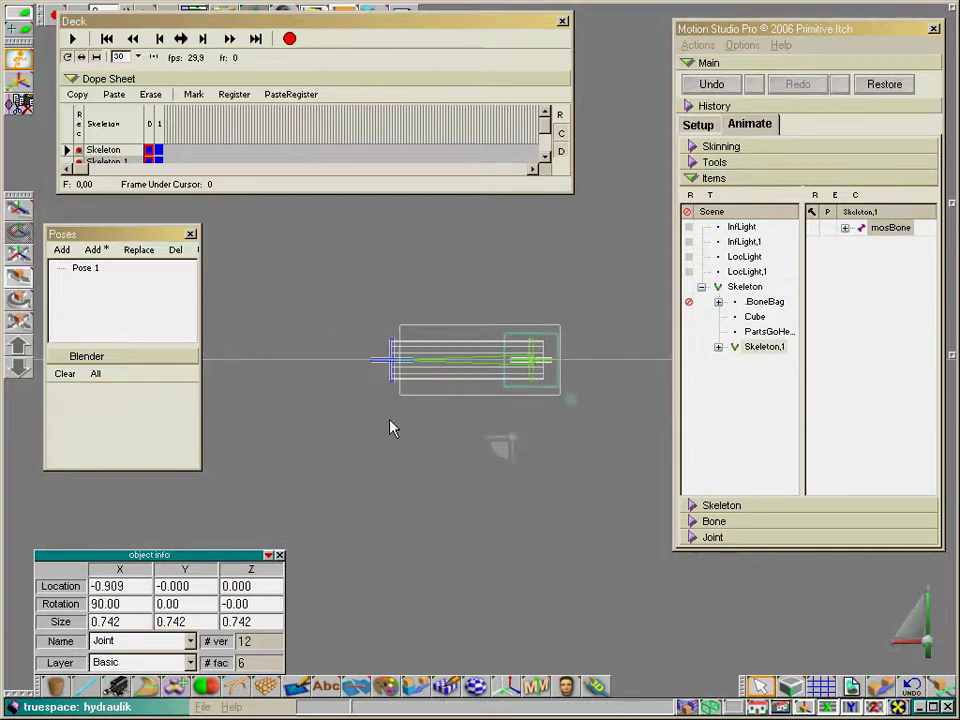
left_click(68, 253)
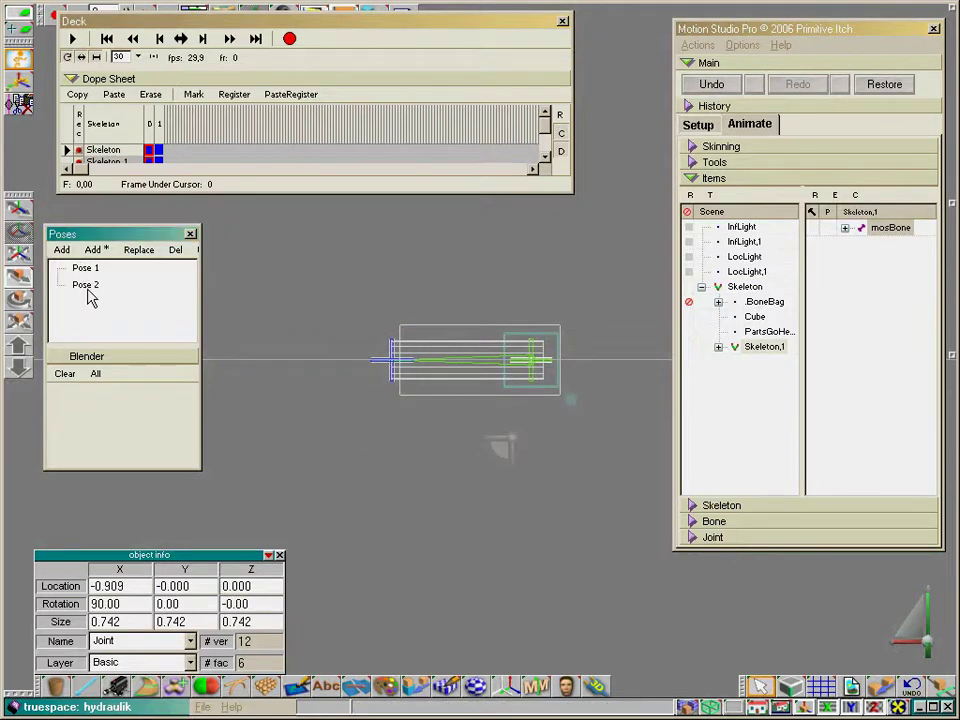
left_click(85, 286)
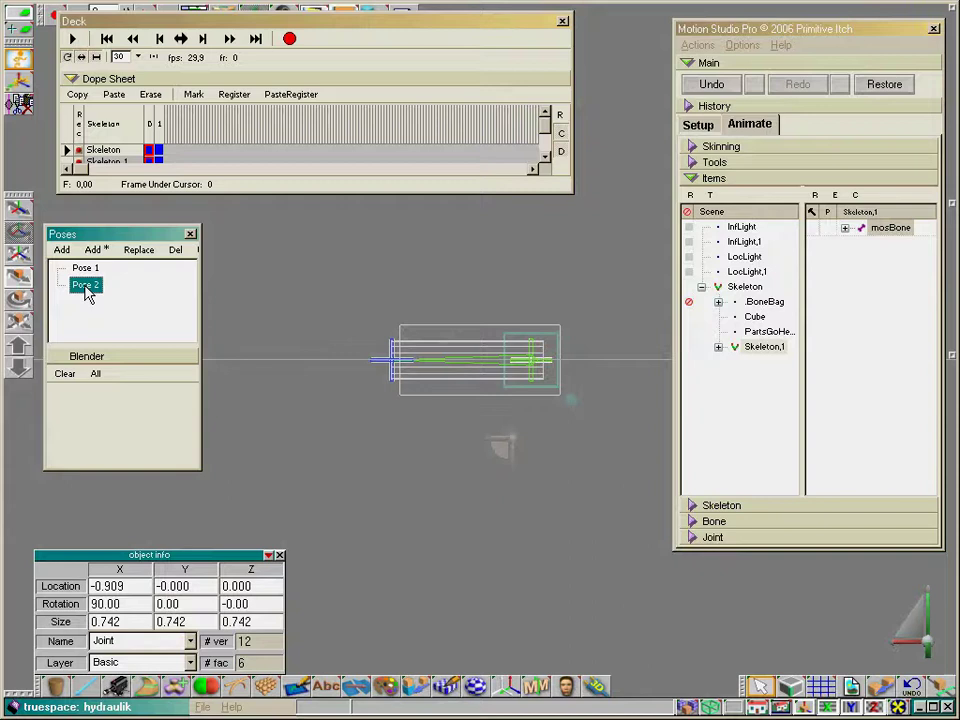
key("Return")
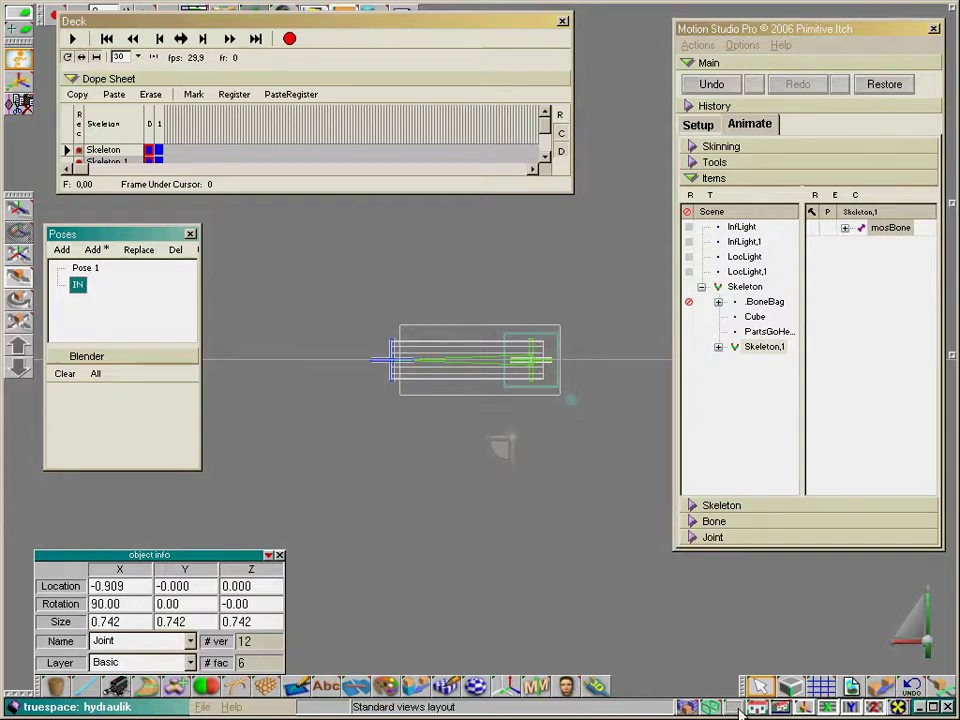
Step: In solid perspective view, swing the Skeleton's end joint to about X 3.57, Y 3.15, Z 2.37 and record it at frame 19
mouse_move(757, 707)
left_mouse_down()
mouse_move(752, 682)
mouse_move(711, 682)
left_mouse_up()
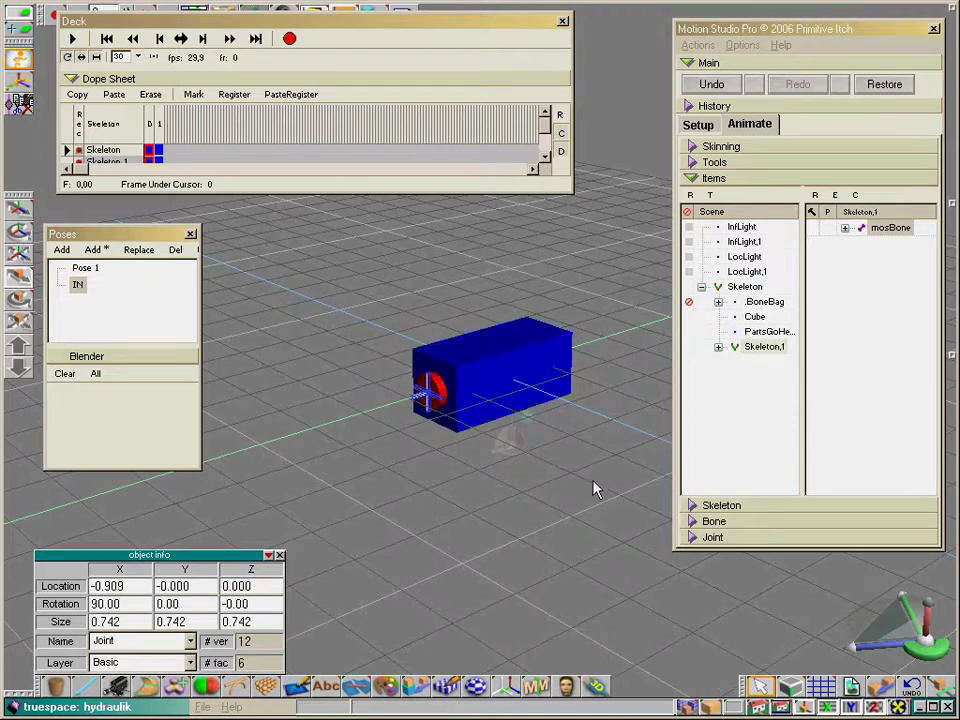
left_click(750, 289)
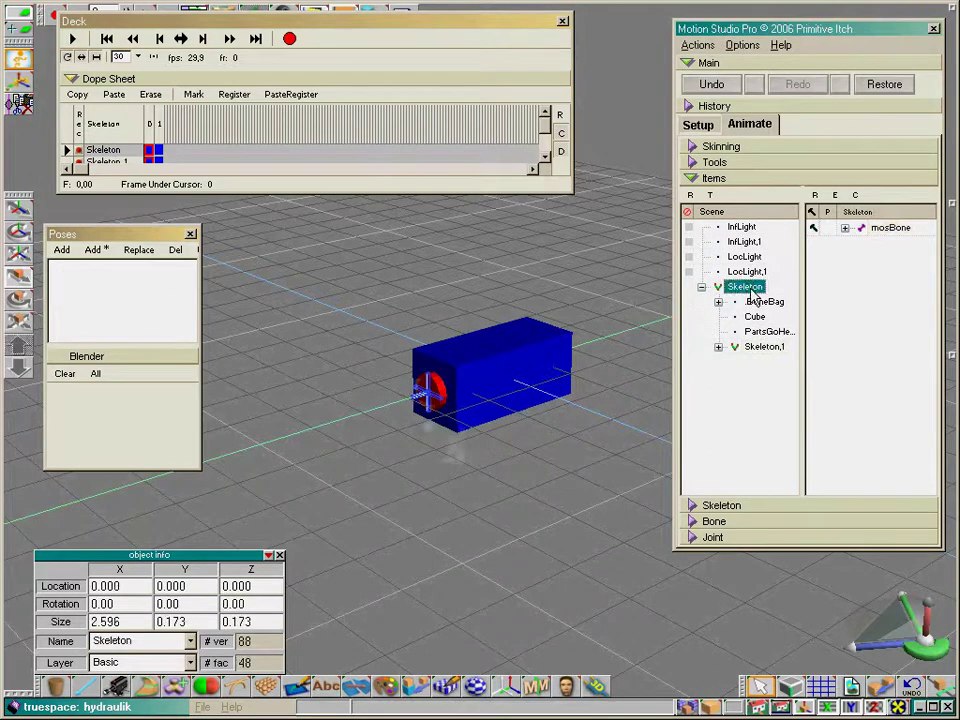
left_click(883, 230)
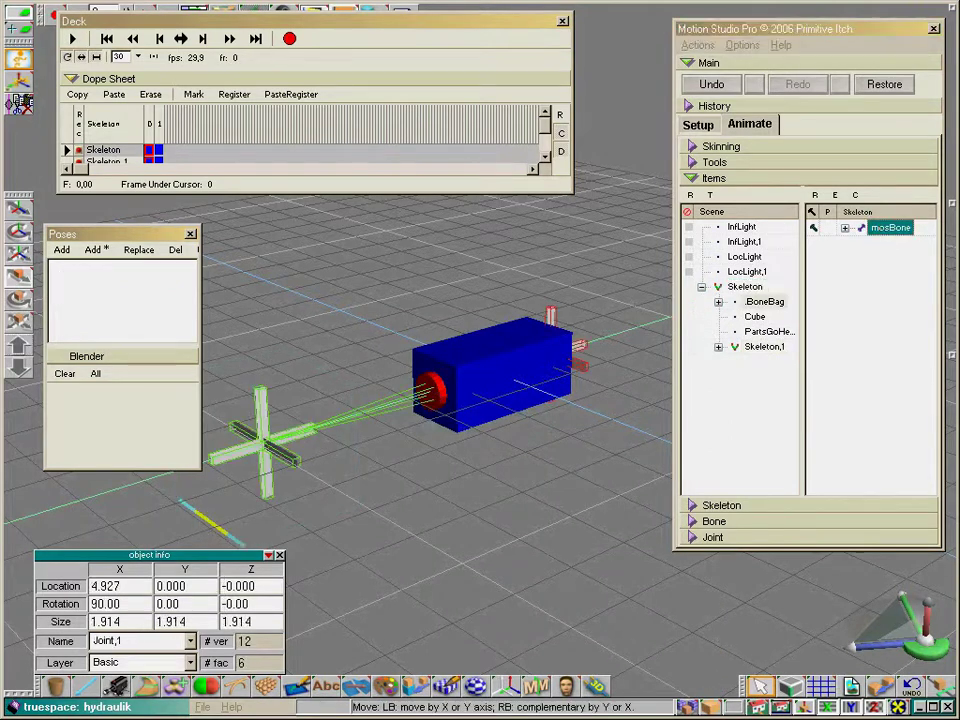
left_click_drag(221, 525, 244, 355)
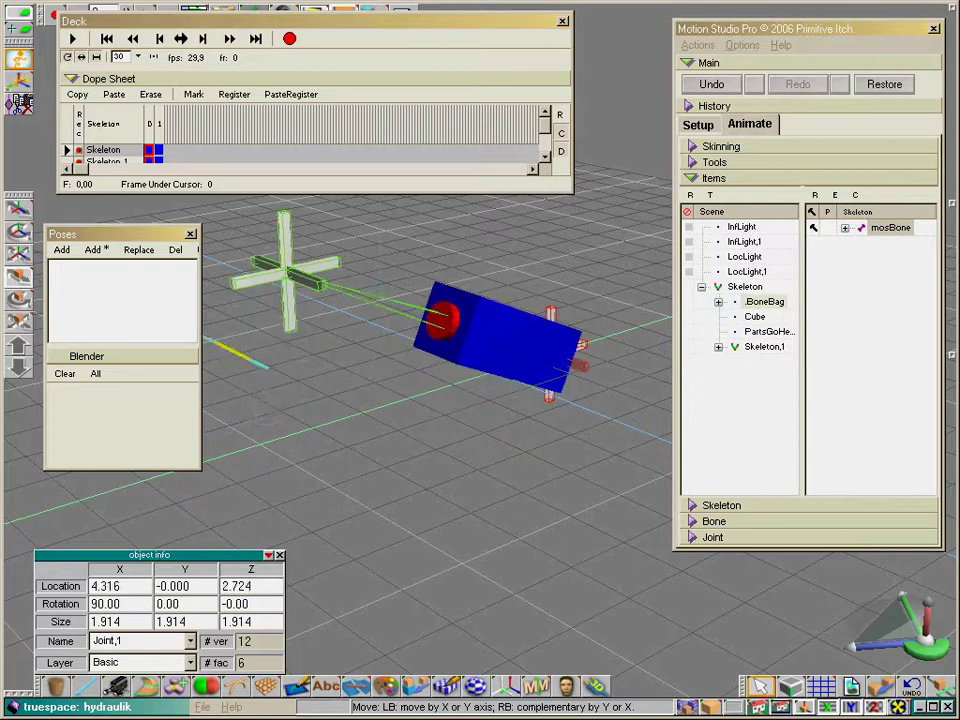
left_click_drag(320, 350, 483, 409)
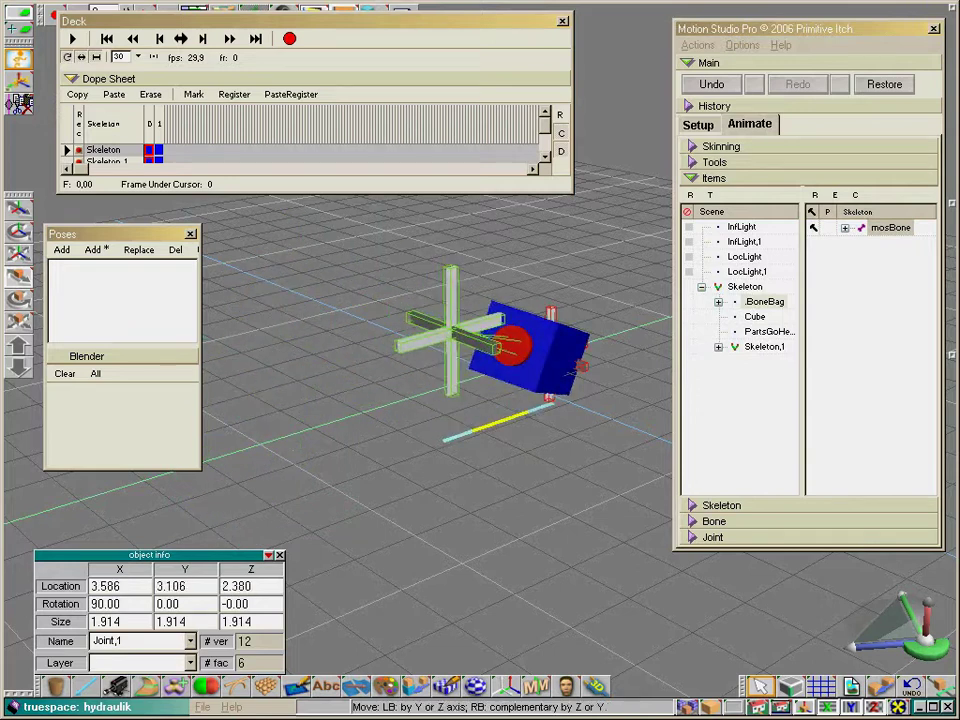
left_click_drag(370, 415, 372, 417)
right_click(222, 125)
left_click(276, 133)
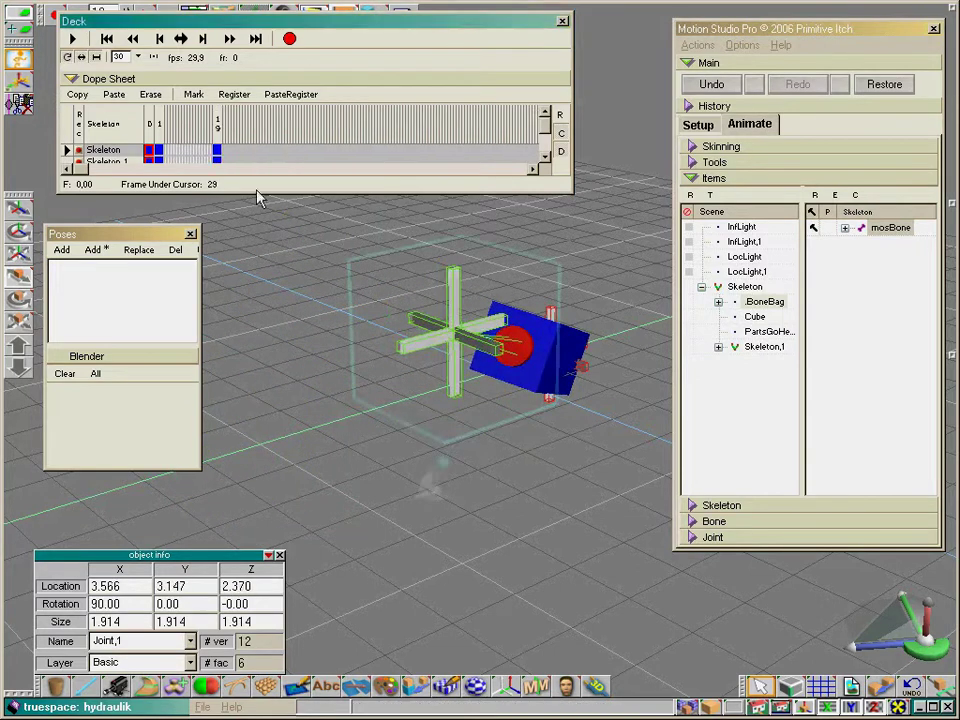
Step: Load Skeleton,1's IN pose into the pose blender and blend it fully back to Pose 1, extending the cylinder
left_click(764, 346)
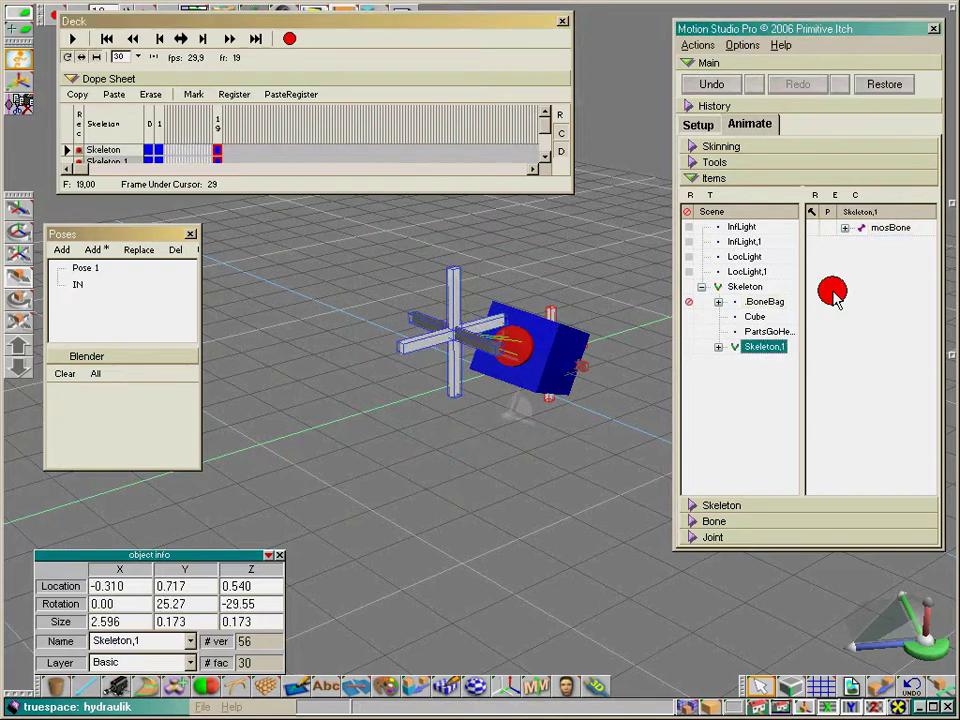
left_click(885, 228)
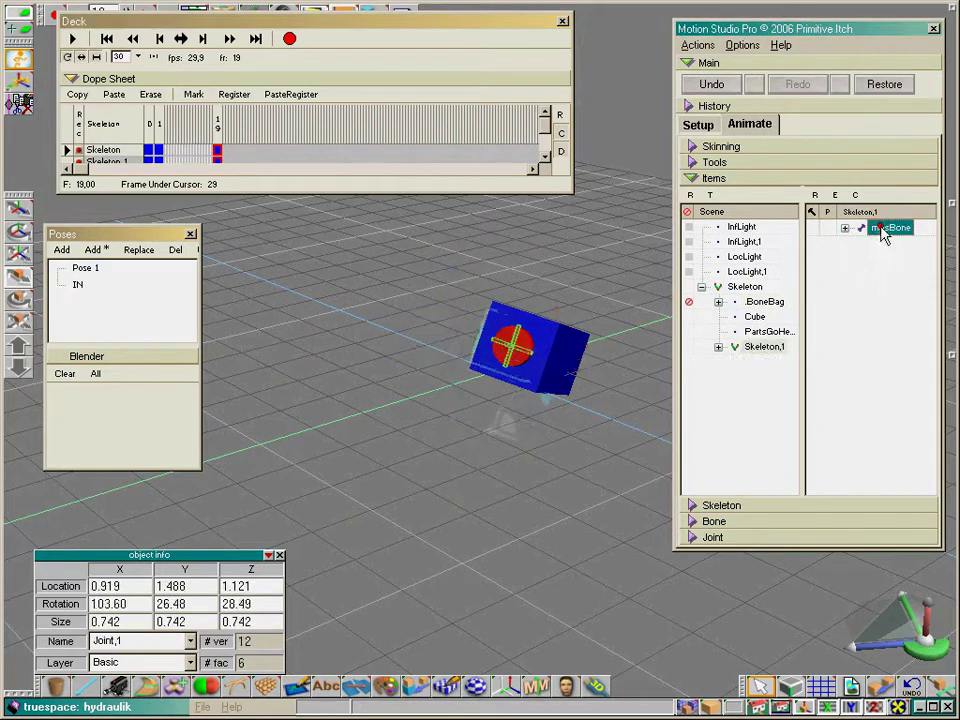
left_click(77, 285)
left_click(95, 374)
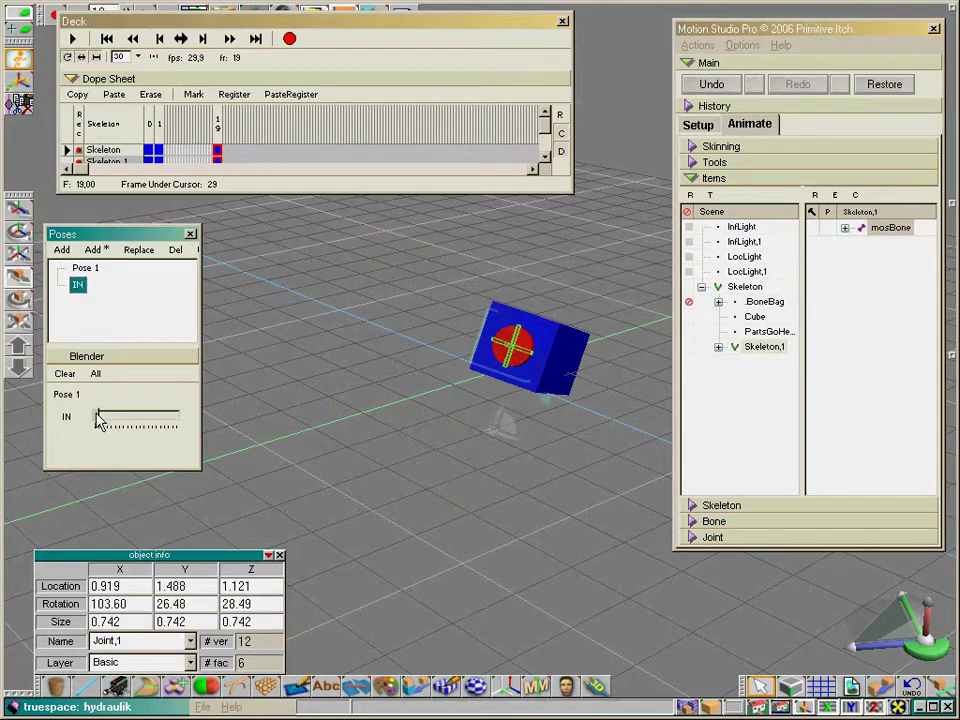
mouse_move(97, 420)
left_mouse_down()
mouse_move(193, 420)
mouse_move(69, 420)
mouse_move(172, 420)
mouse_move(85, 418)
left_mouse_up()
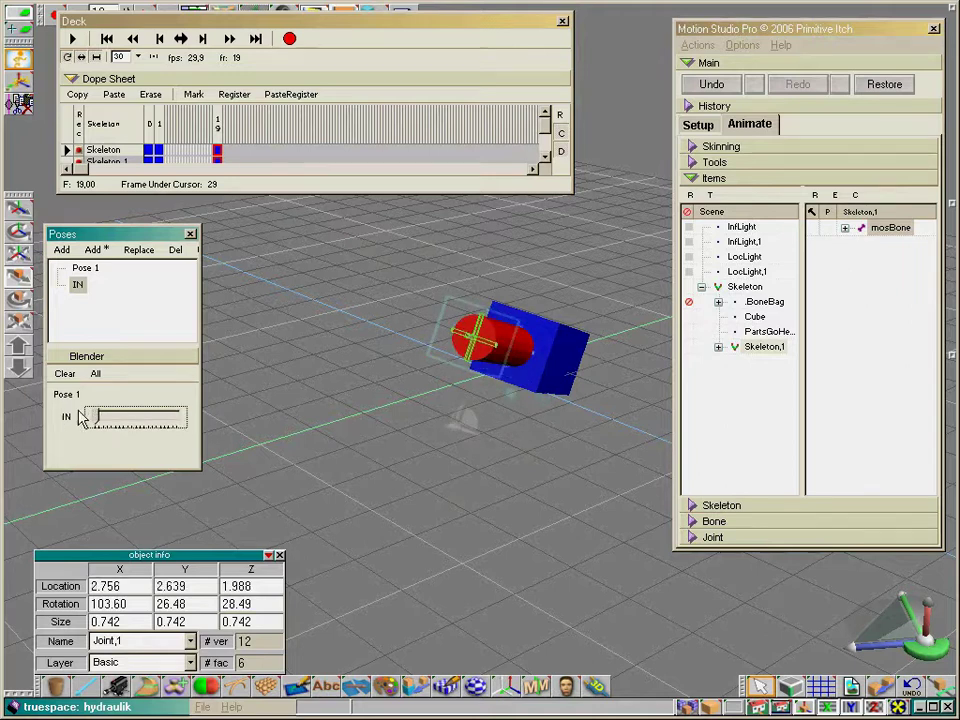
Step: Blend Skeleton,1 fully to the IN pose so the cylinder retracts, and record it at frame 37
left_click_drag(922, 646, 169, 440)
left_click_drag(97, 420, 181, 420)
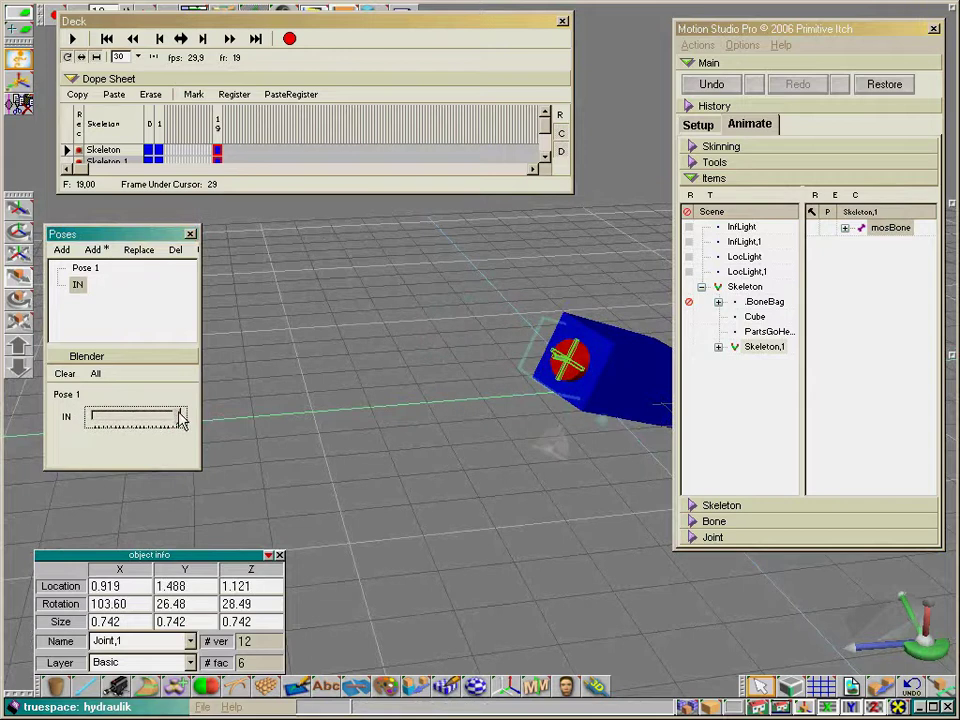
right_click(272, 128)
left_click(330, 137)
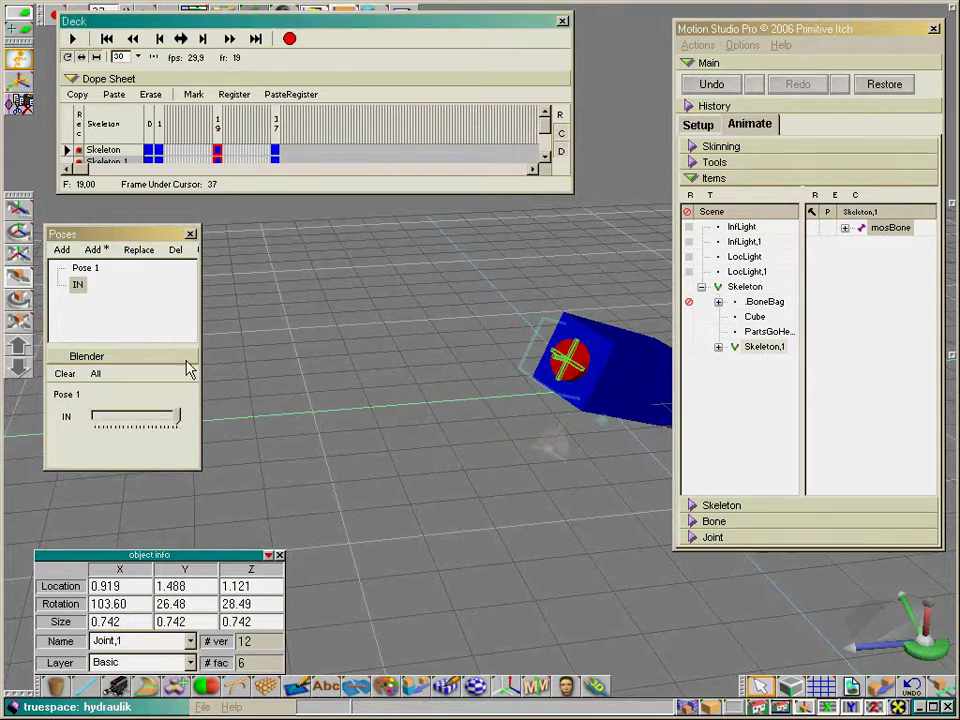
Step: Blend Skeleton,1 back to Pose 1 with the cylinder extended, record it at frame 59, and play the animation
left_click_drag(167, 421, 68, 418)
right_click(345, 135)
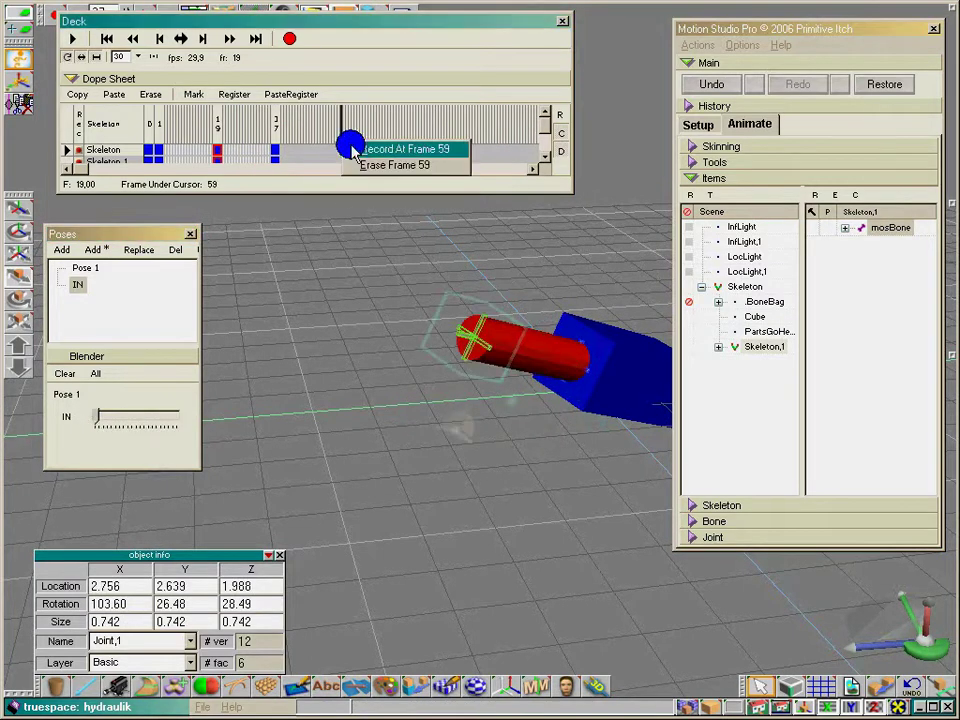
left_click(365, 146)
left_click(73, 39)
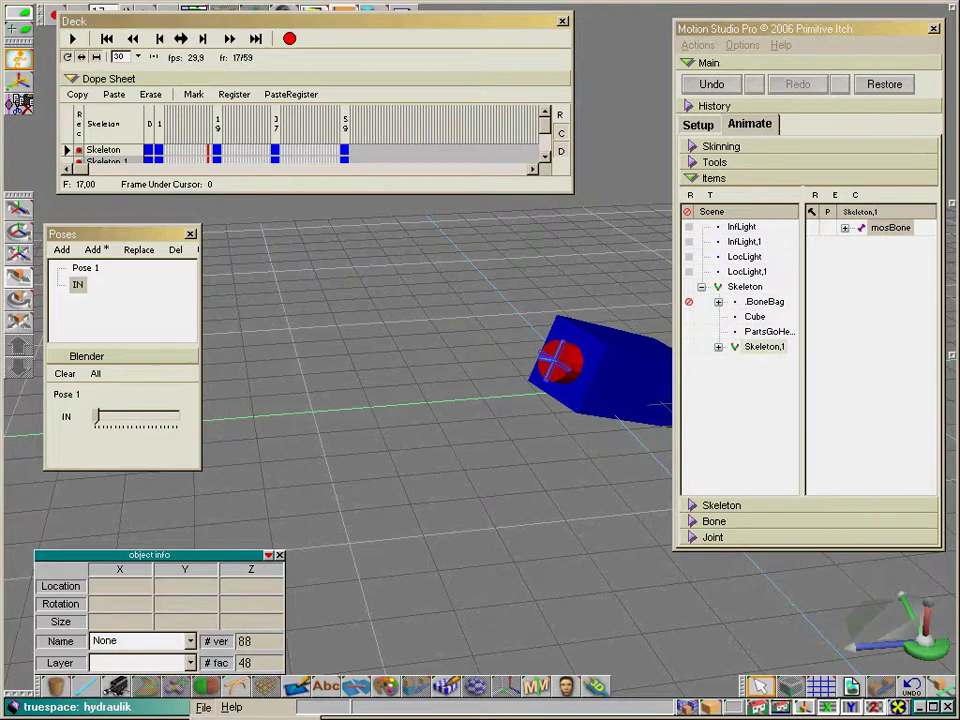
Step: Open the scharnier2 scene, narrow the Deck window, and display the model as transparent solids with outlines
key("ctrl+n")
left_click(478, 412)
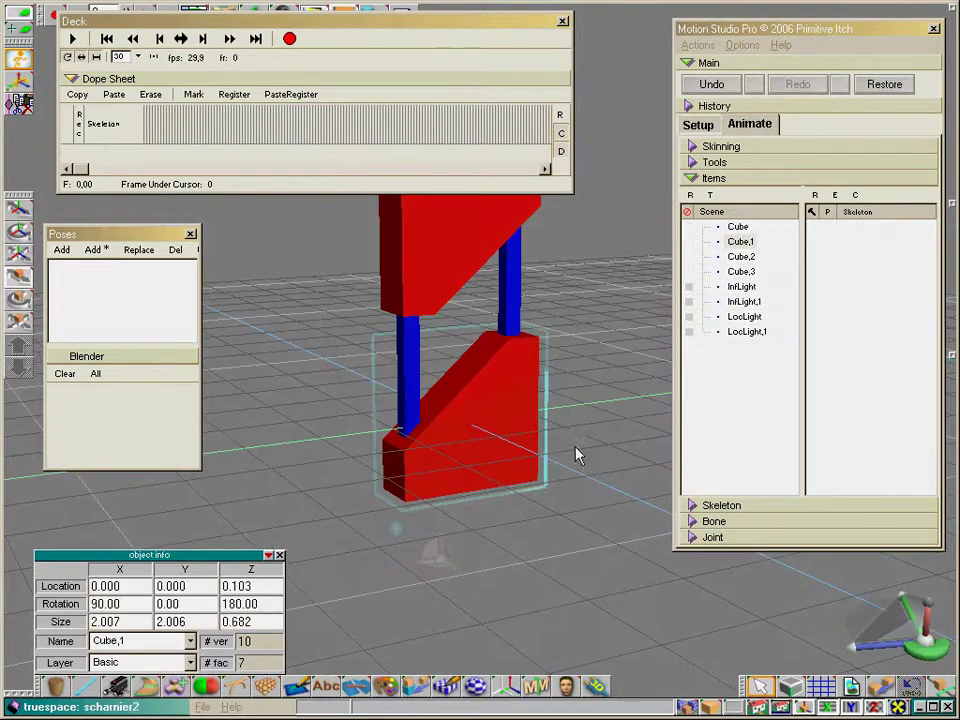
left_click_drag(575, 114, 333, 114)
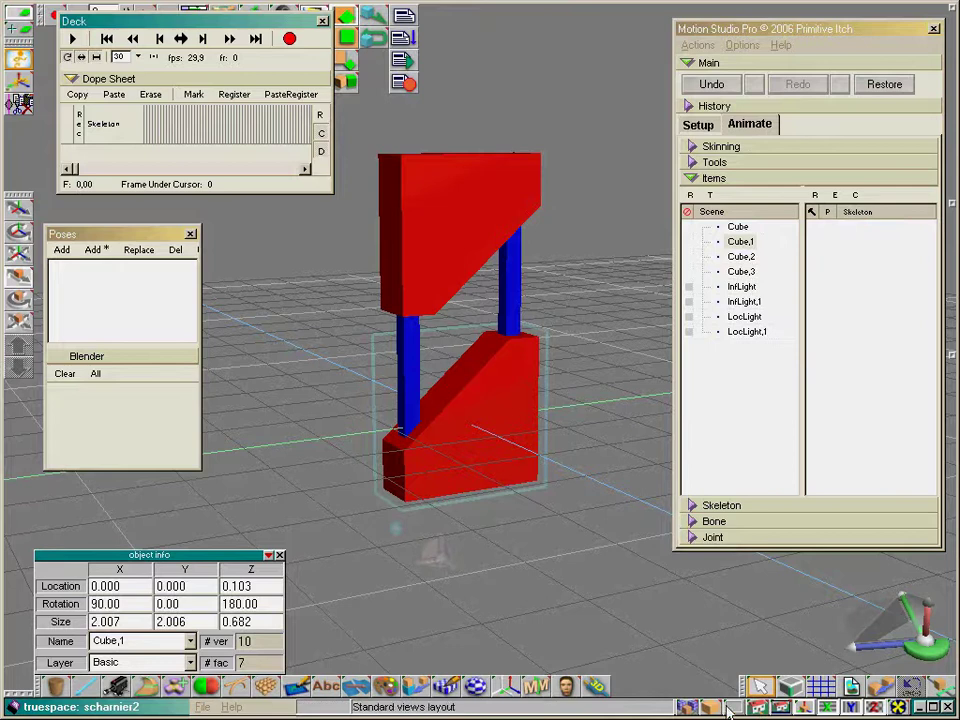
left_click_drag(711, 707, 714, 605)
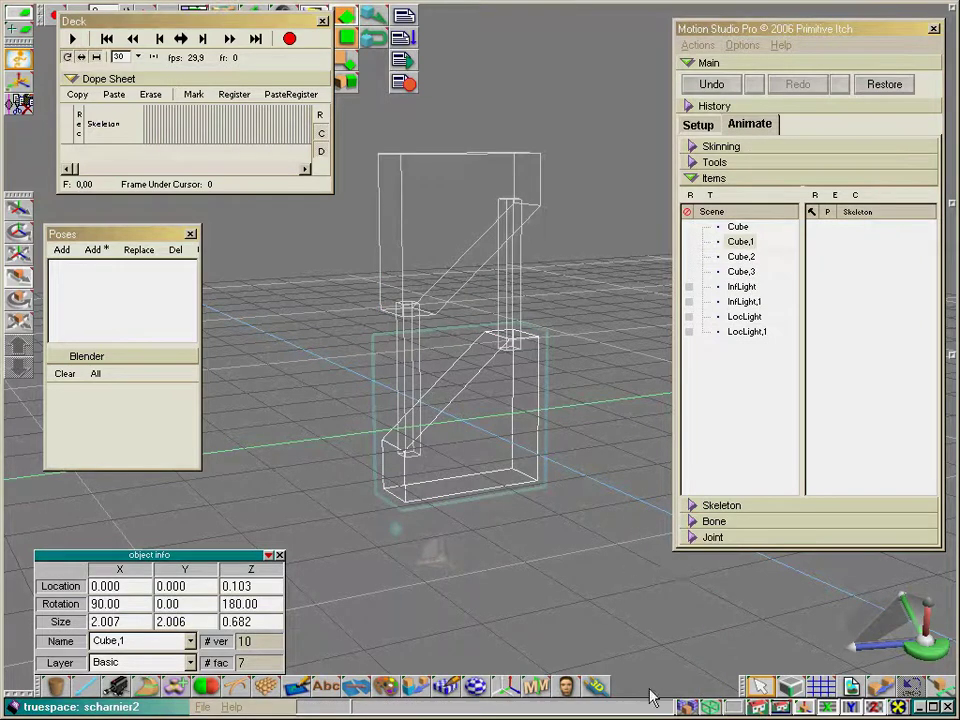
left_click_drag(711, 706, 713, 630)
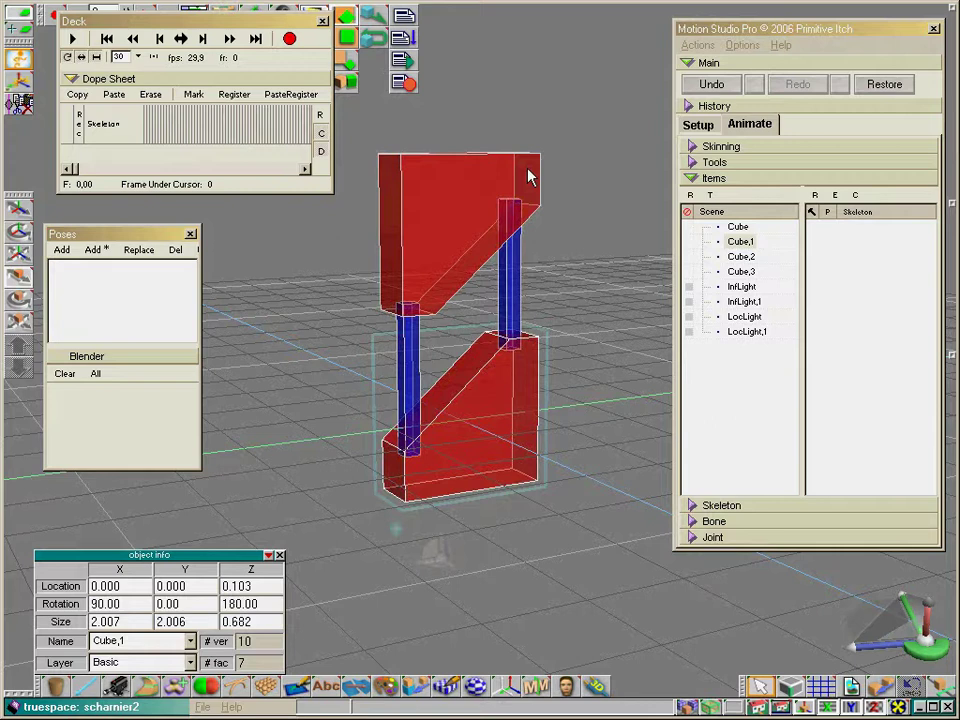
Step: Switch to the front view, enlarge the hinge model, and create a new skeleton in Setup mode
left_click_drag(630, 363, 619, 356)
scroll(620, 356, "down", 1)
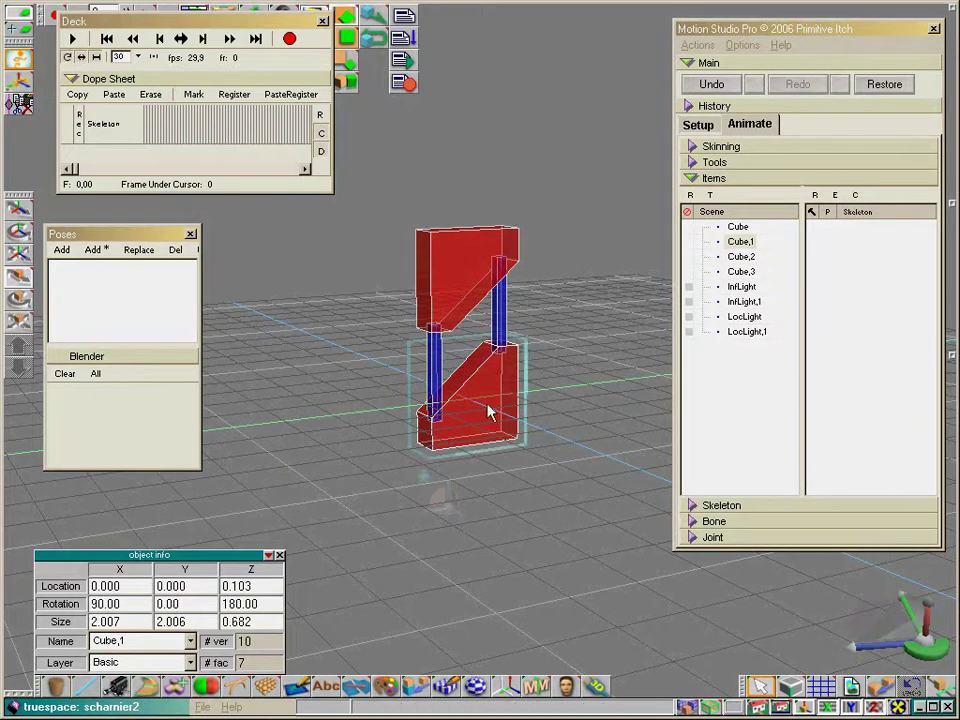
scroll(561, 418, "up", 2)
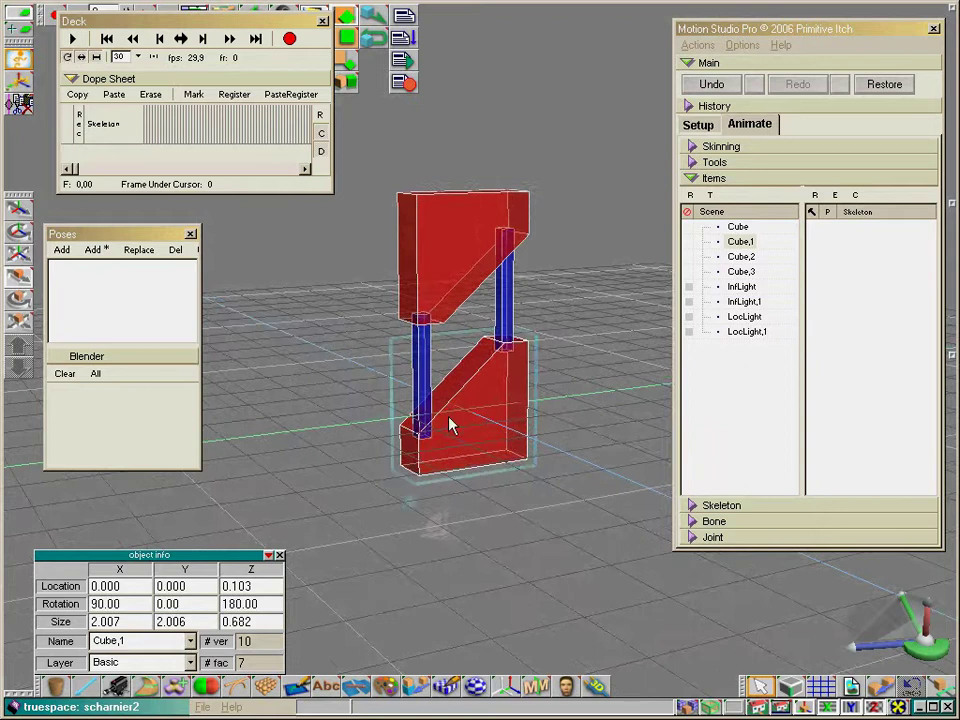
left_click_drag(906, 632, 911, 641)
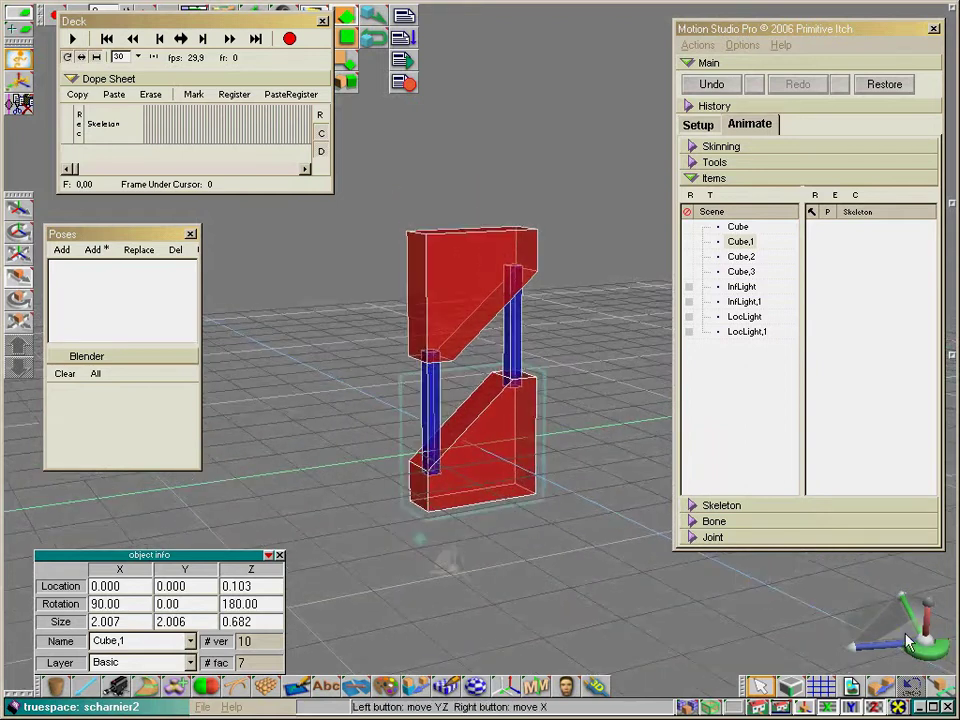
left_click_drag(760, 707, 758, 672)
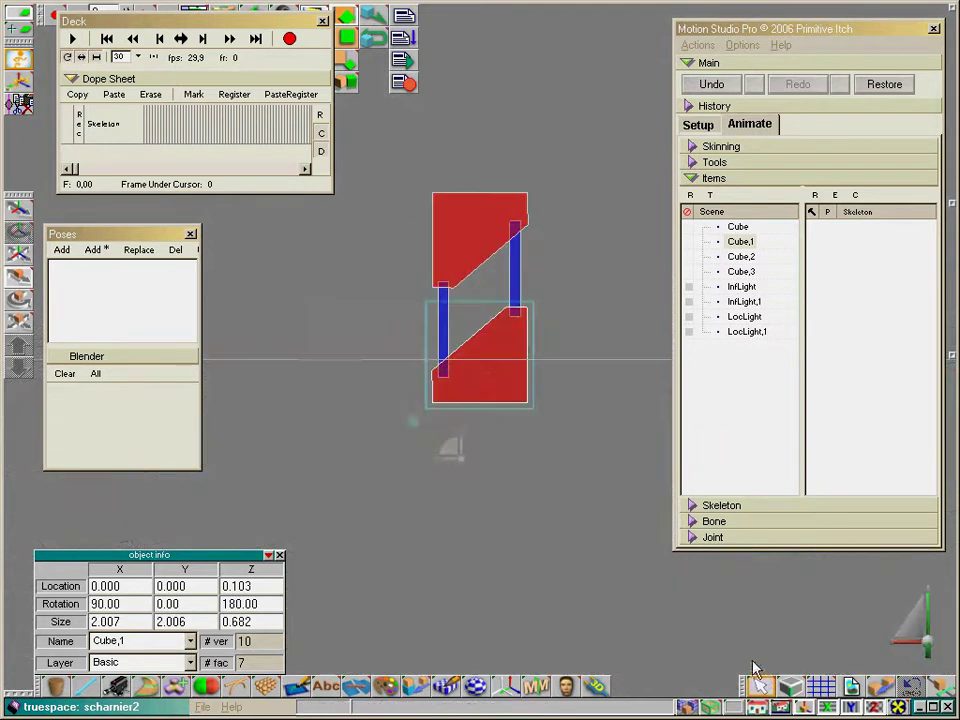
scroll(668, 571, "up", 2)
left_click_drag(915, 621, 918, 708)
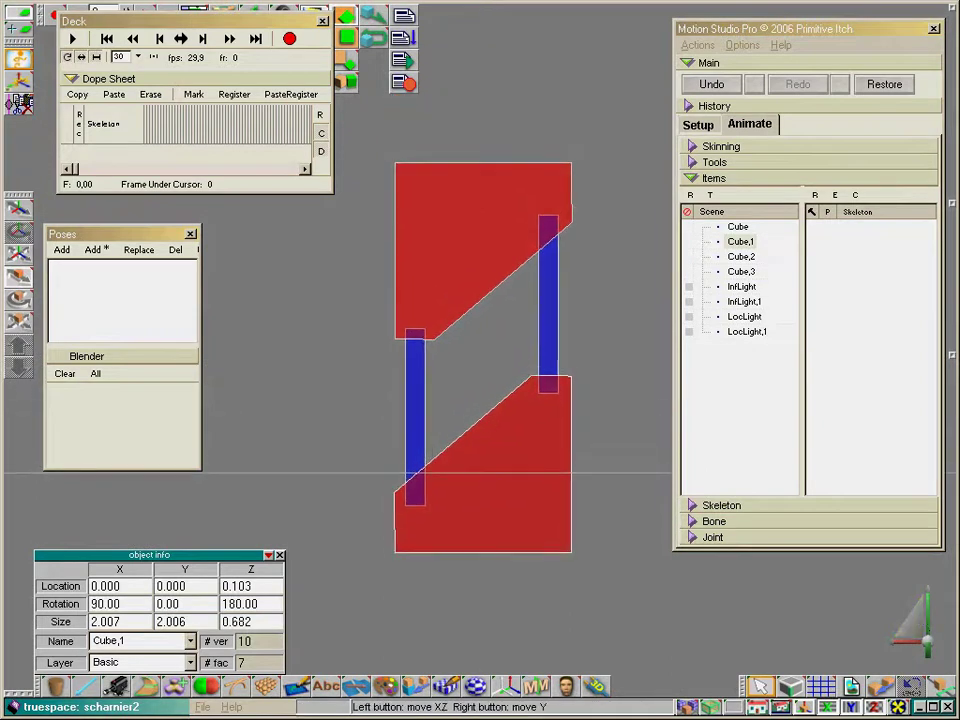
left_click(700, 124)
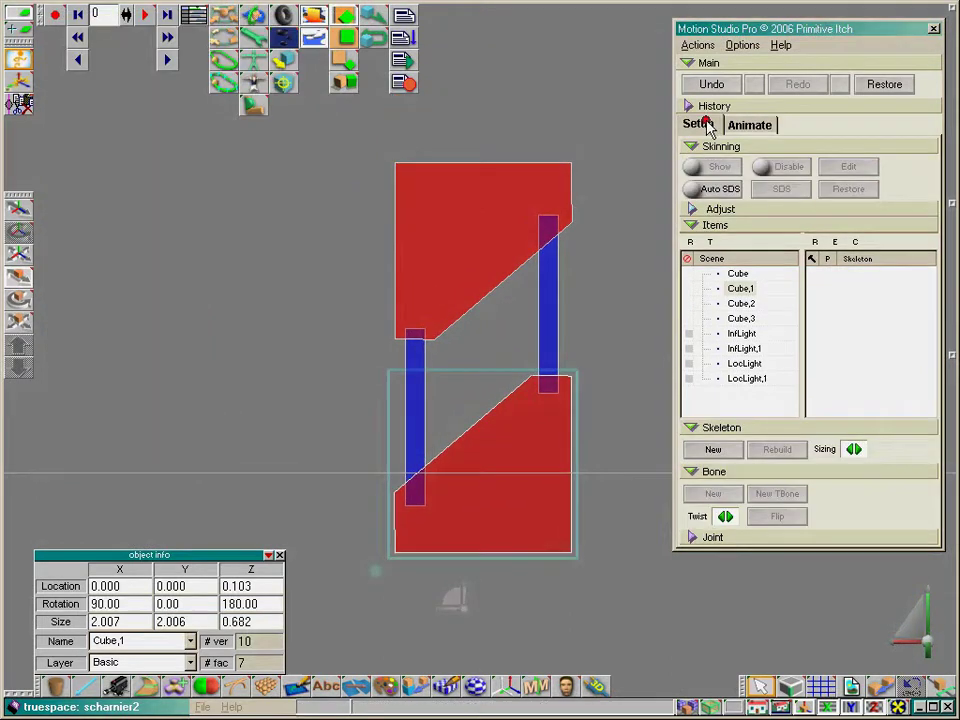
left_click(712, 450)
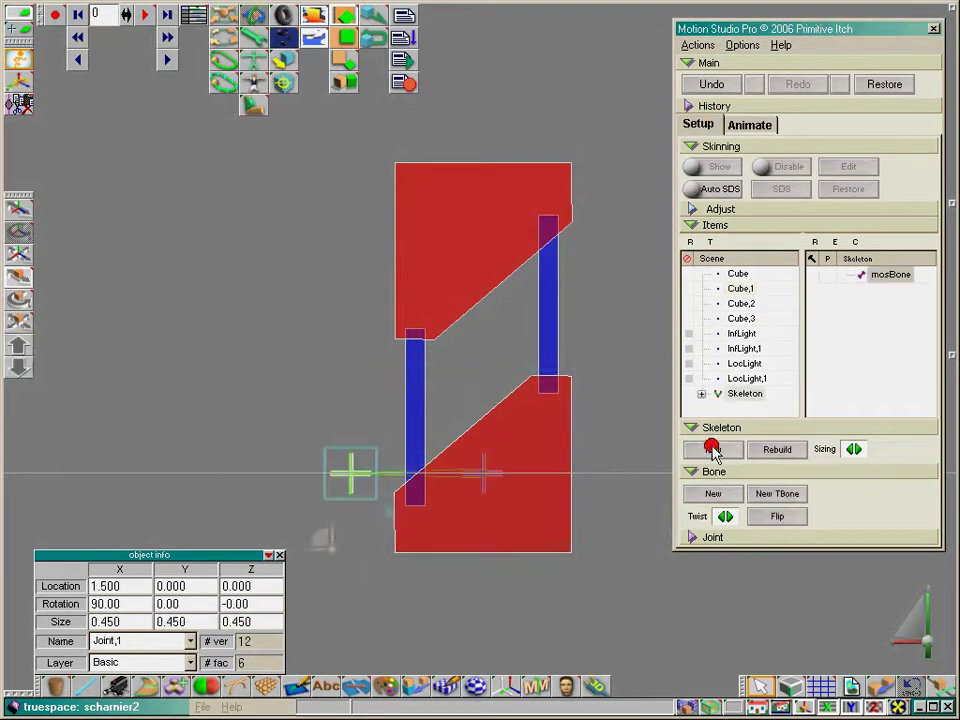
Step: Place the skeleton's two joints at the left blue bar's ends, about X 0.77, Z 1.61 and X 0.77, Z -0.37
left_click_drag(347, 501, 458, 373)
left_click(474, 484)
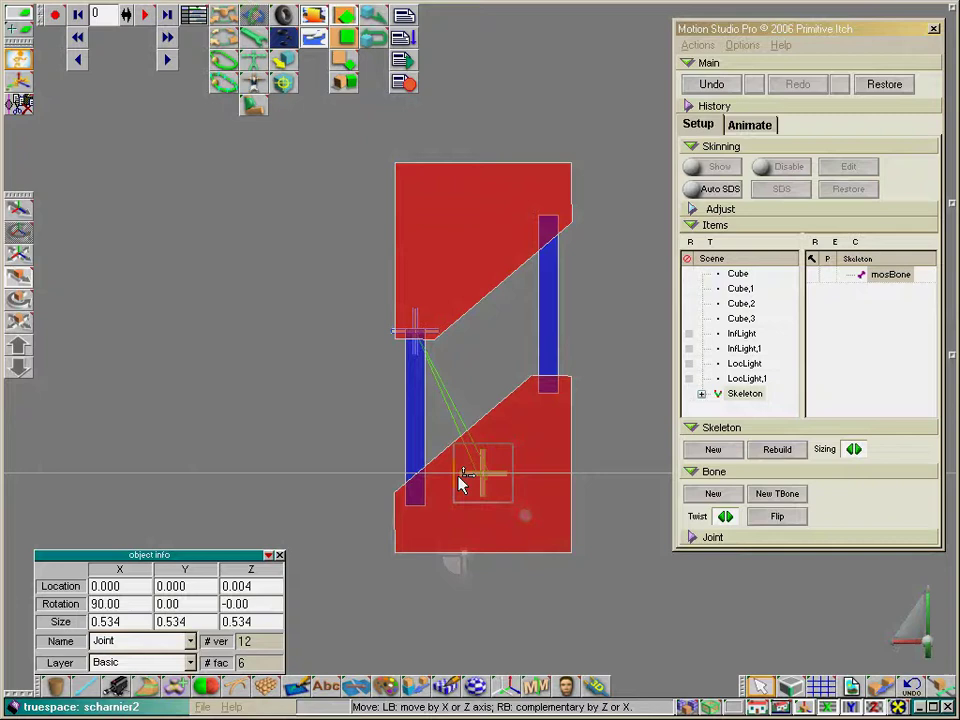
left_click_drag(460, 477, 415, 532)
Step: Add a bone from the left bar's upper joint and place its end joint near the right bar's top, about X -0.74, Z 2.80
left_click(417, 332)
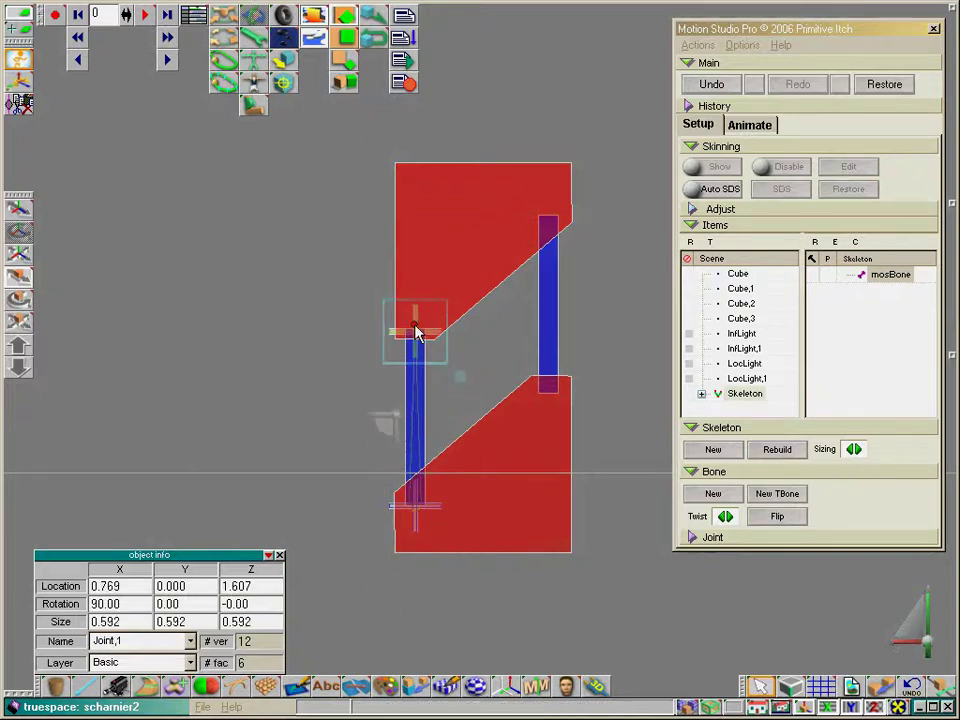
left_click(691, 428)
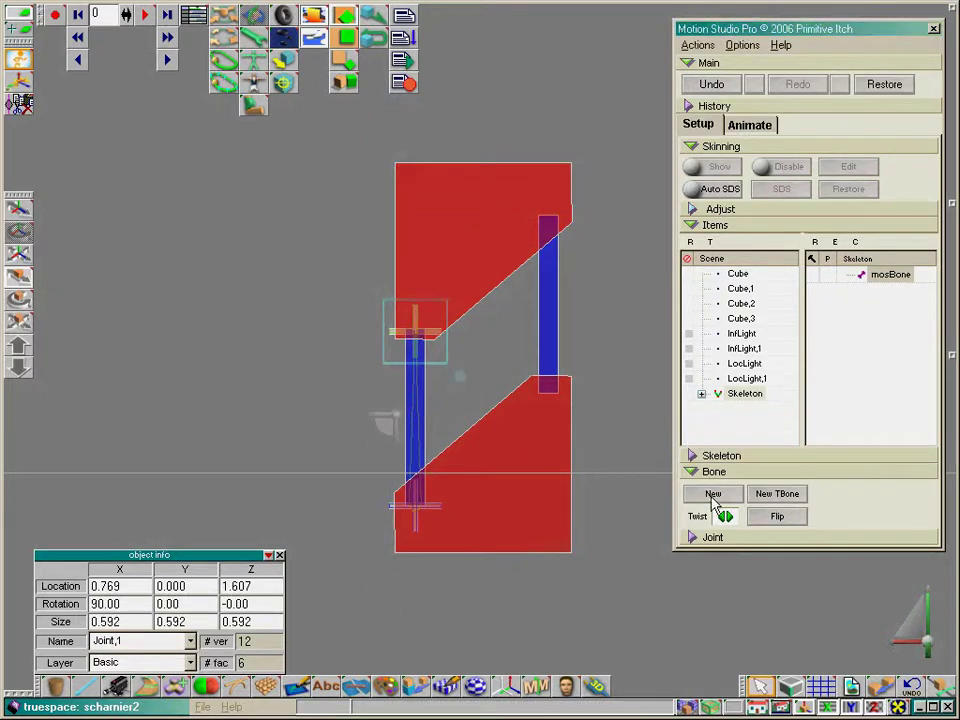
left_click(712, 494)
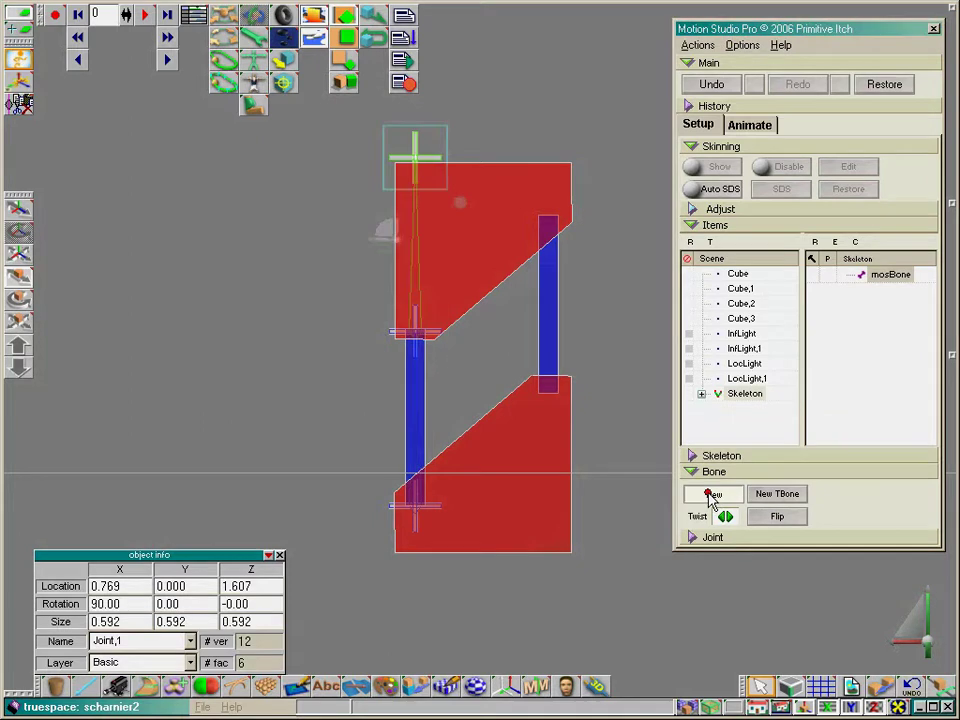
left_click_drag(459, 201, 580, 201)
left_click_drag(572, 158, 586, 158)
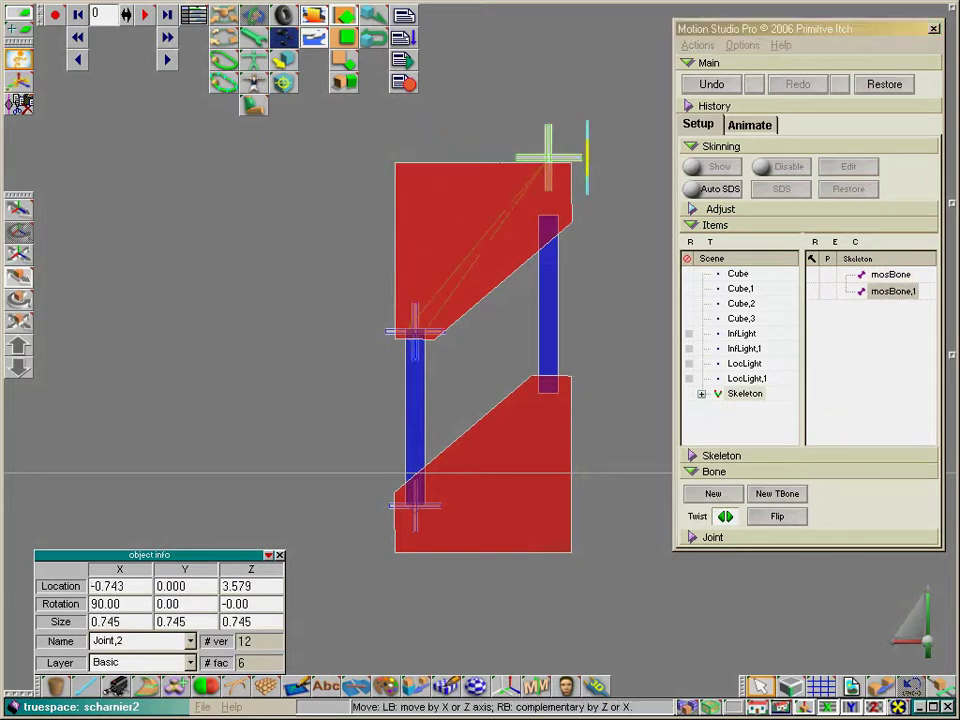
left_click_drag(549, 196, 548, 225)
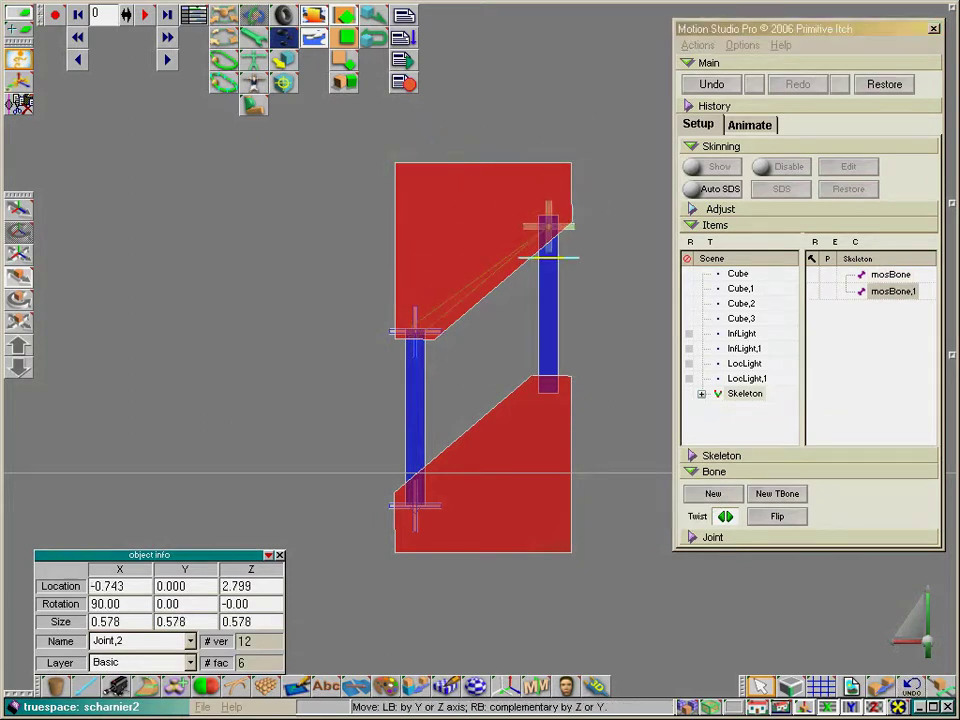
Step: Add a bone from the left bar's lower joint and place its end joint near the right bar's bottom, about X -0.74, Z 1.04
left_click(409, 515)
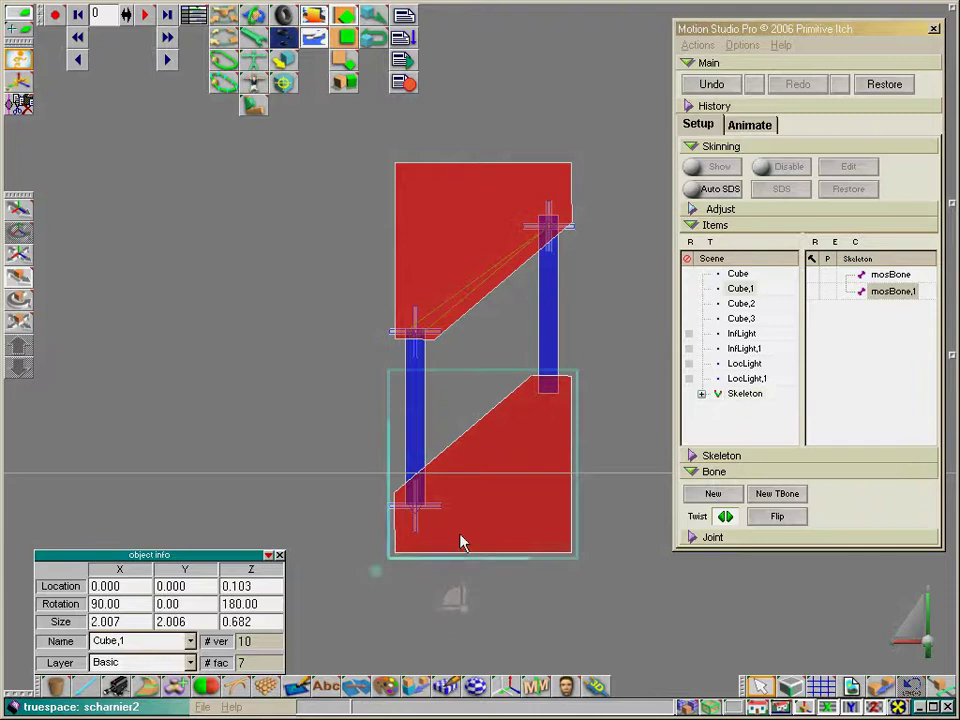
left_click(880, 276)
left_click(415, 513)
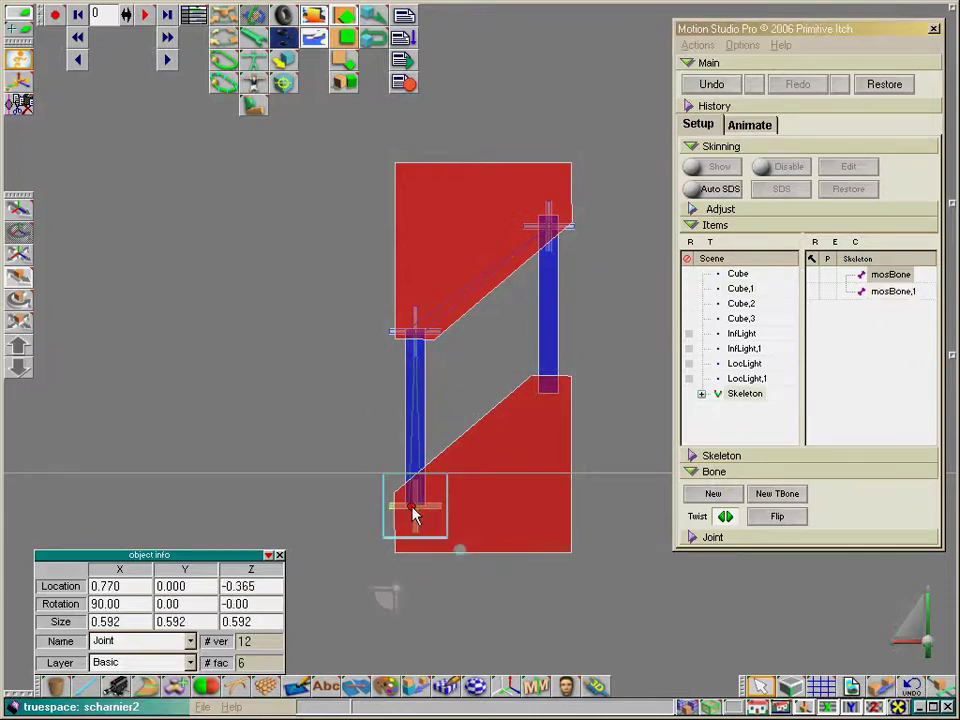
left_click(710, 494)
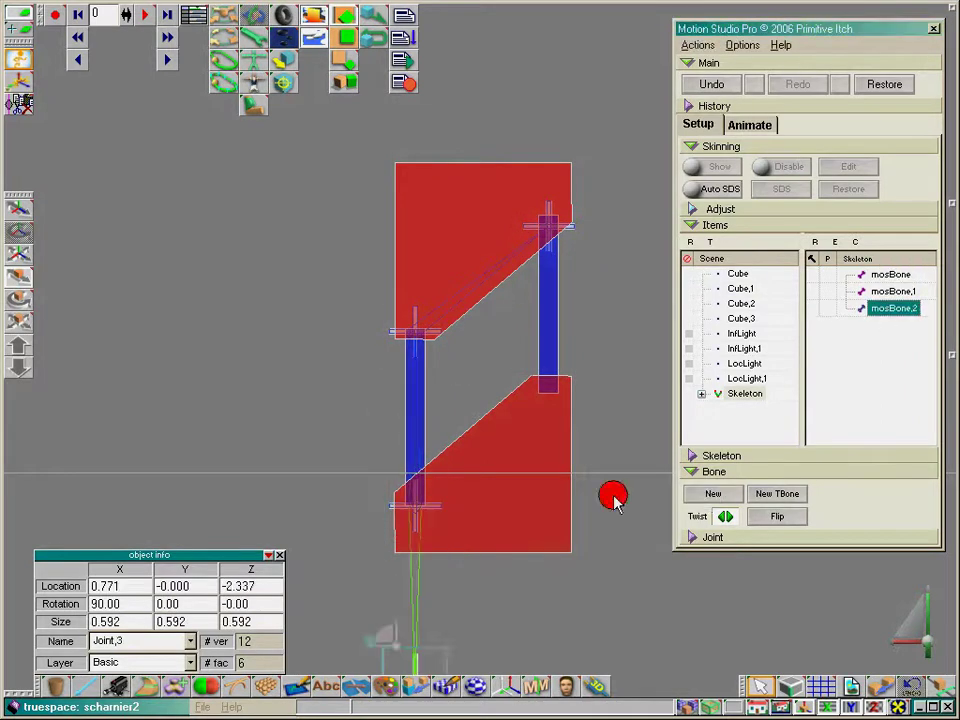
left_click(553, 662)
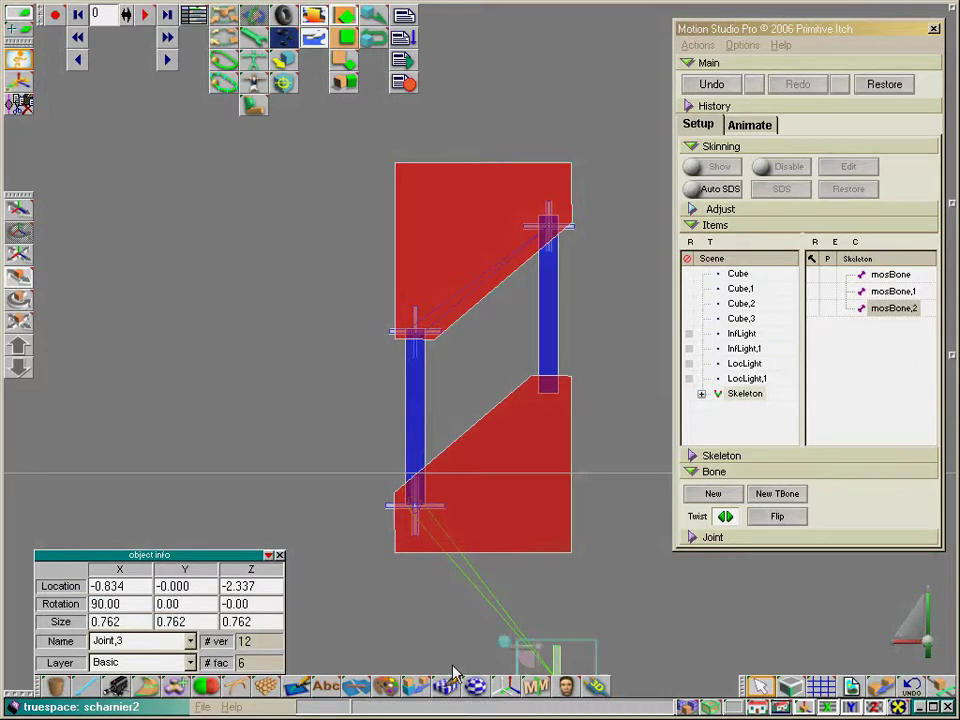
left_click_drag(566, 645, 556, 349)
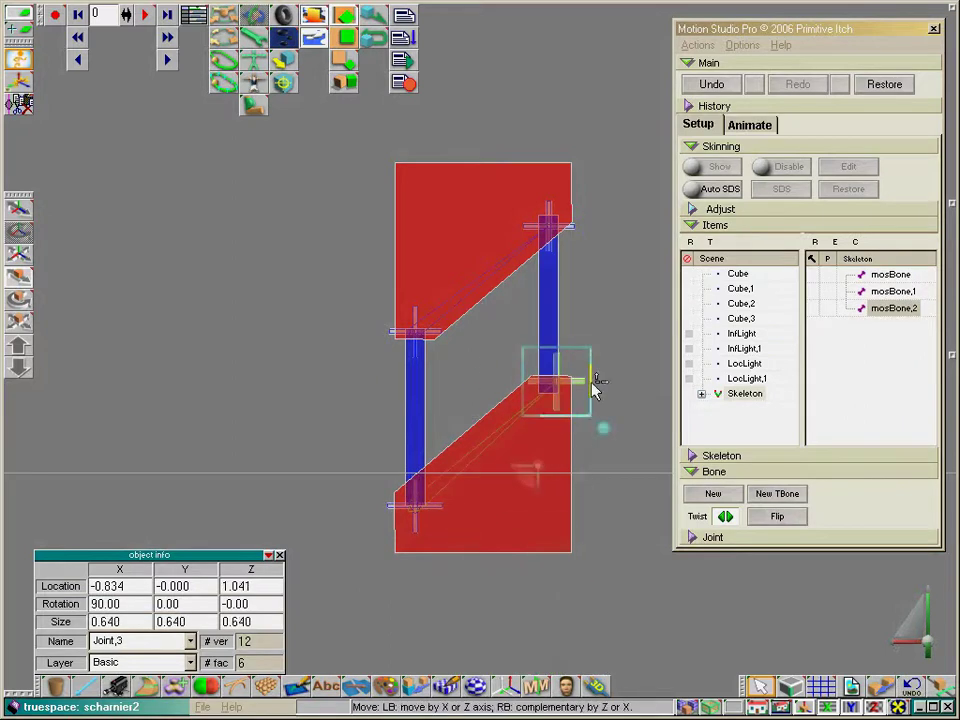
left_click_drag(590, 384, 583, 382)
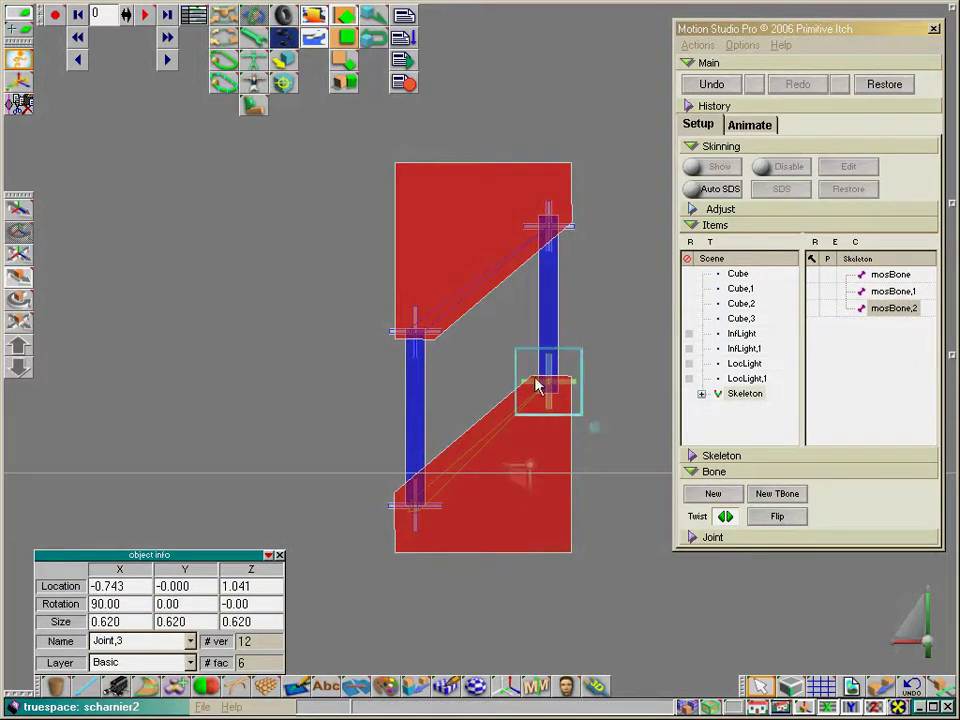
Step: Connect the lower and upper joints of the right blue bar with a bone to close the skeleton loop
left_click(693, 538)
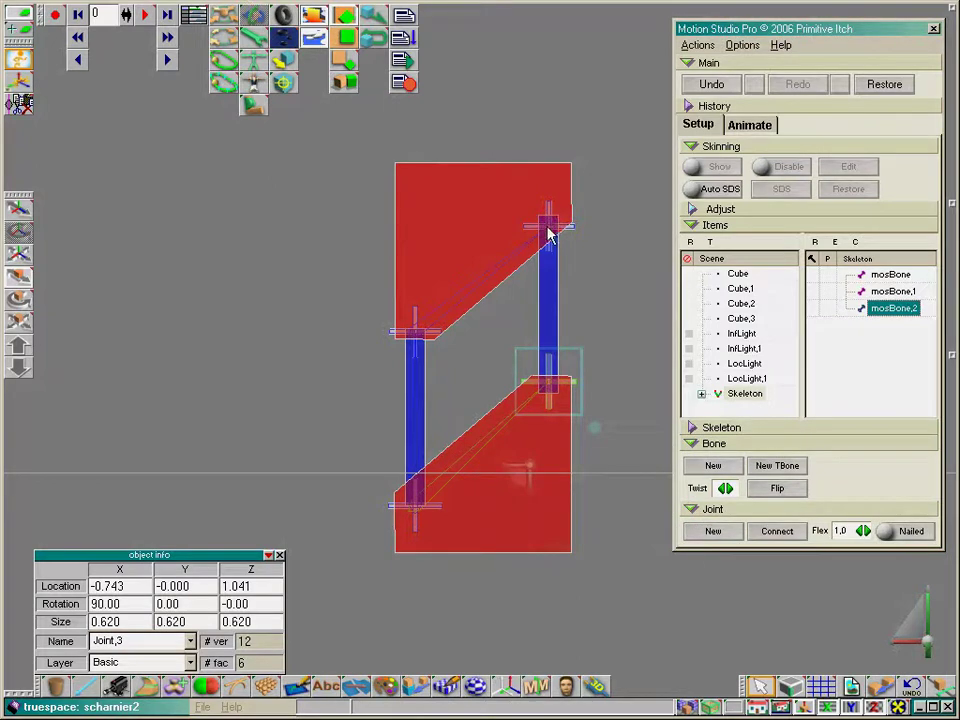
left_click(775, 532)
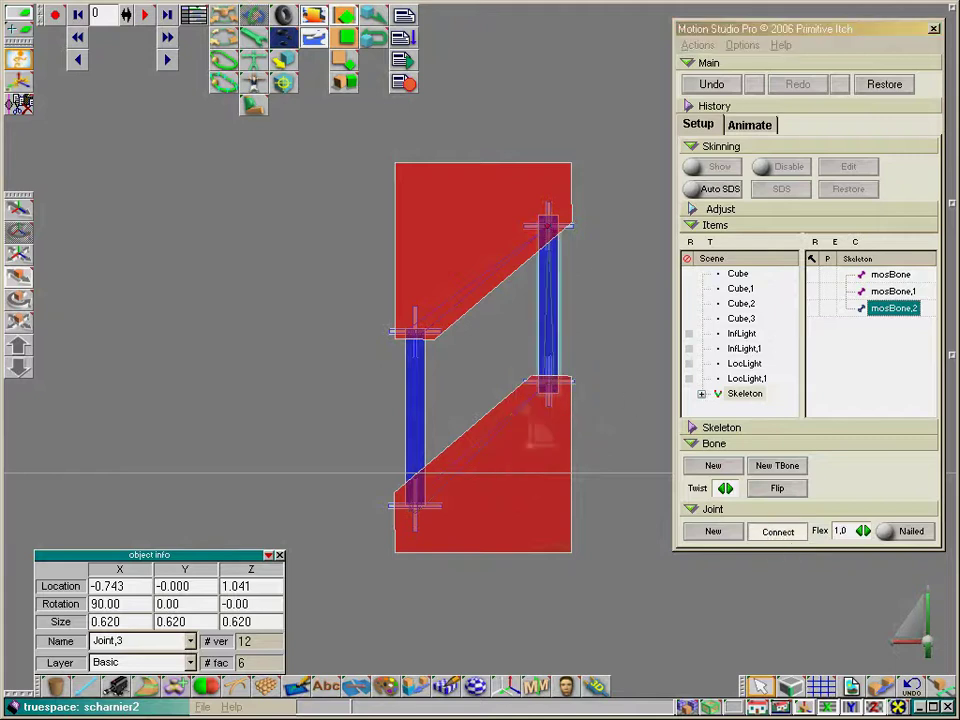
left_click(548, 233)
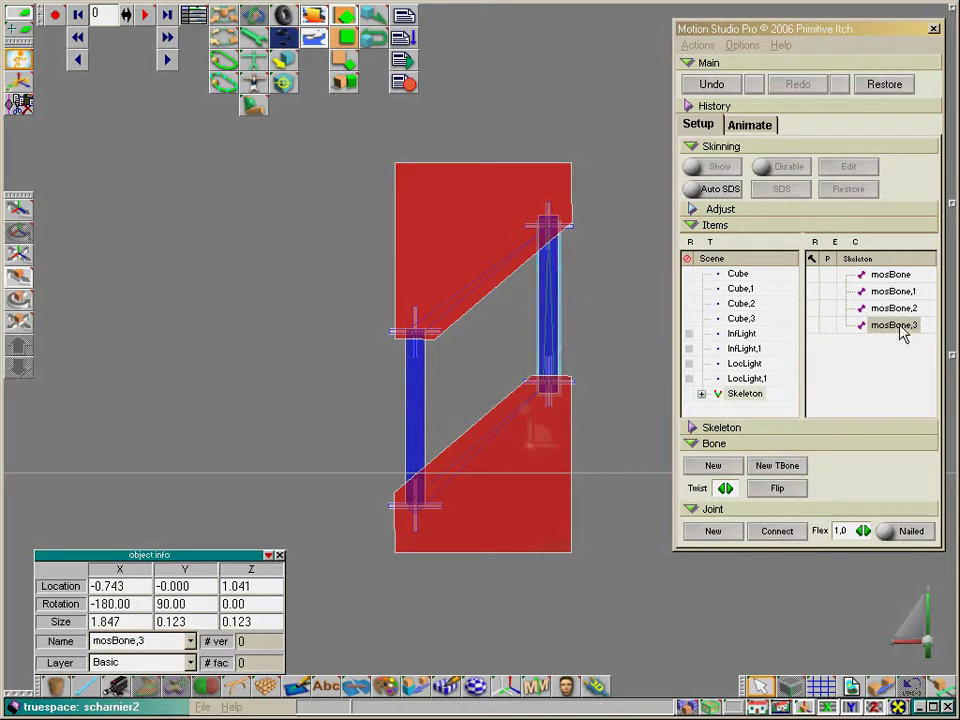
Step: Attach the right blue bar (Cube,3) to mosBone,3 and the lower red block (Cube,1) to mosBone,2
left_click(740, 320)
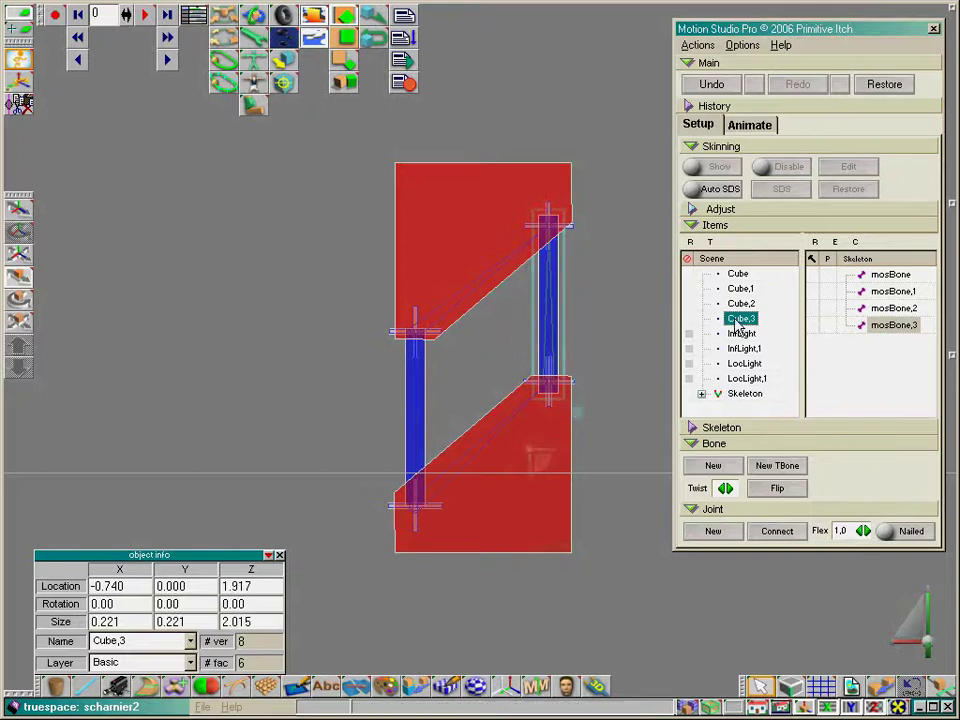
left_click_drag(903, 336, 899, 334)
left_click(887, 307)
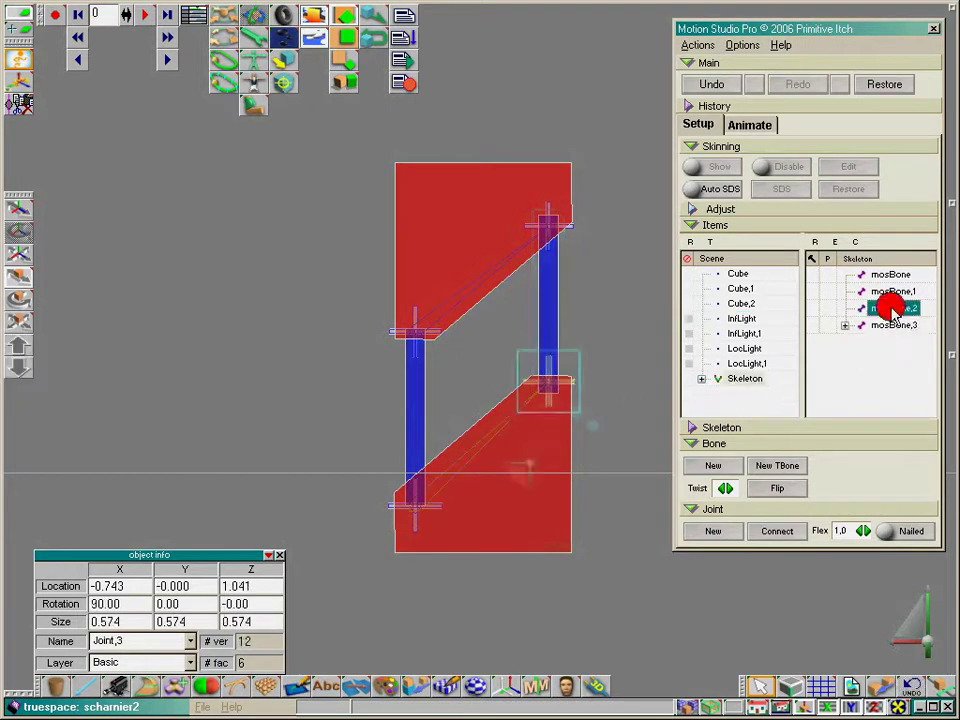
left_click(741, 304)
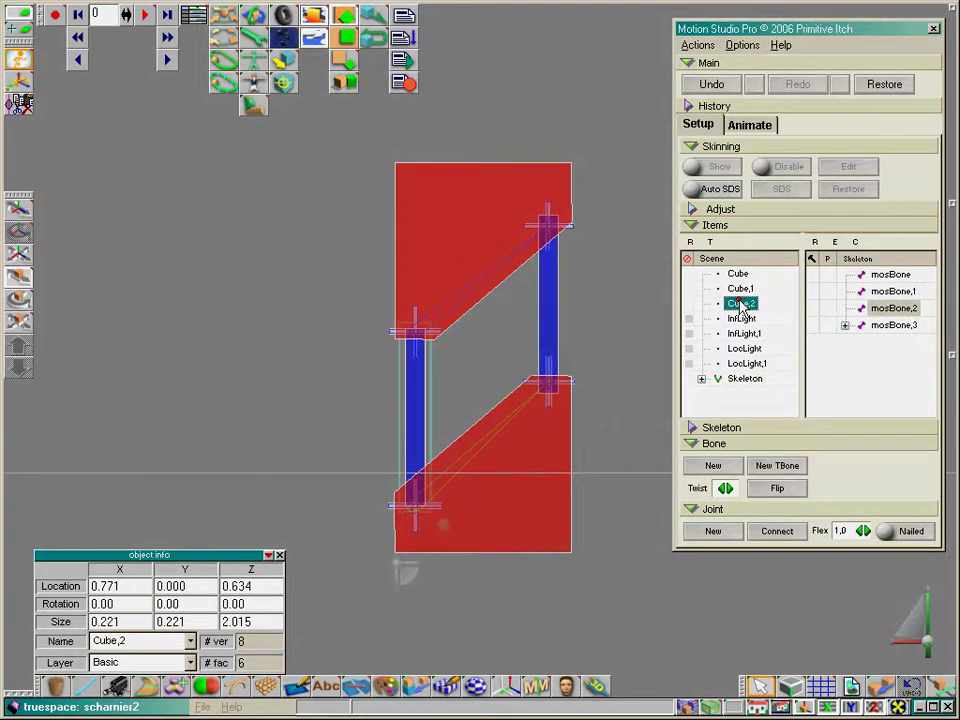
left_click(741, 288)
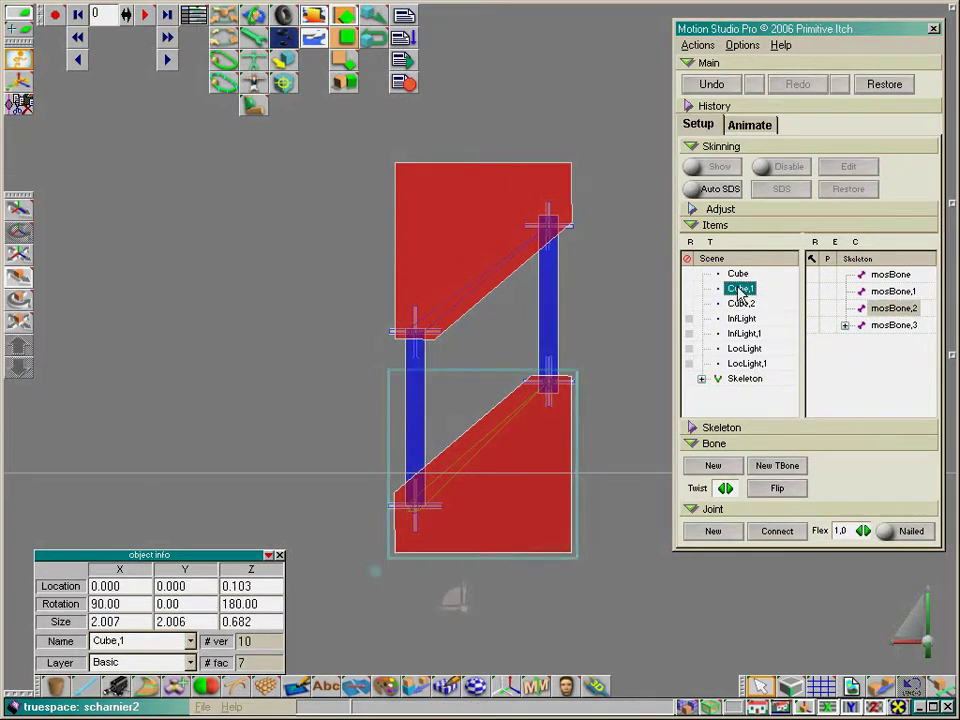
left_click(887, 310)
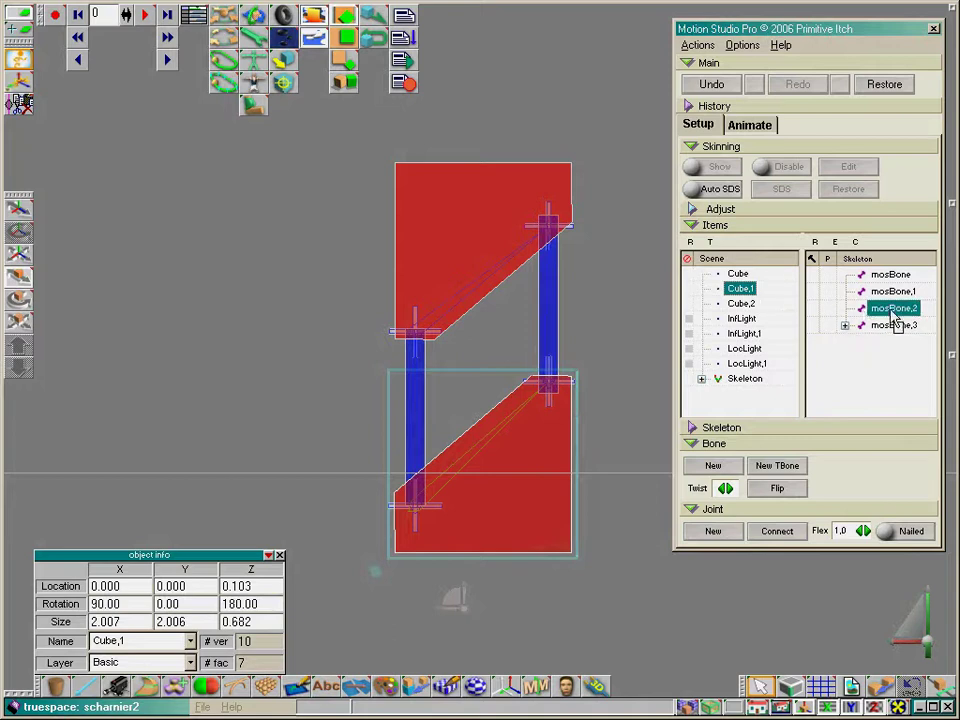
left_click_drag(891, 311, 891, 311)
Step: Attach the upper red block (Cube) to mosBone,1 and the left blue bar (Cube,2) to mosBone
left_click(890, 290)
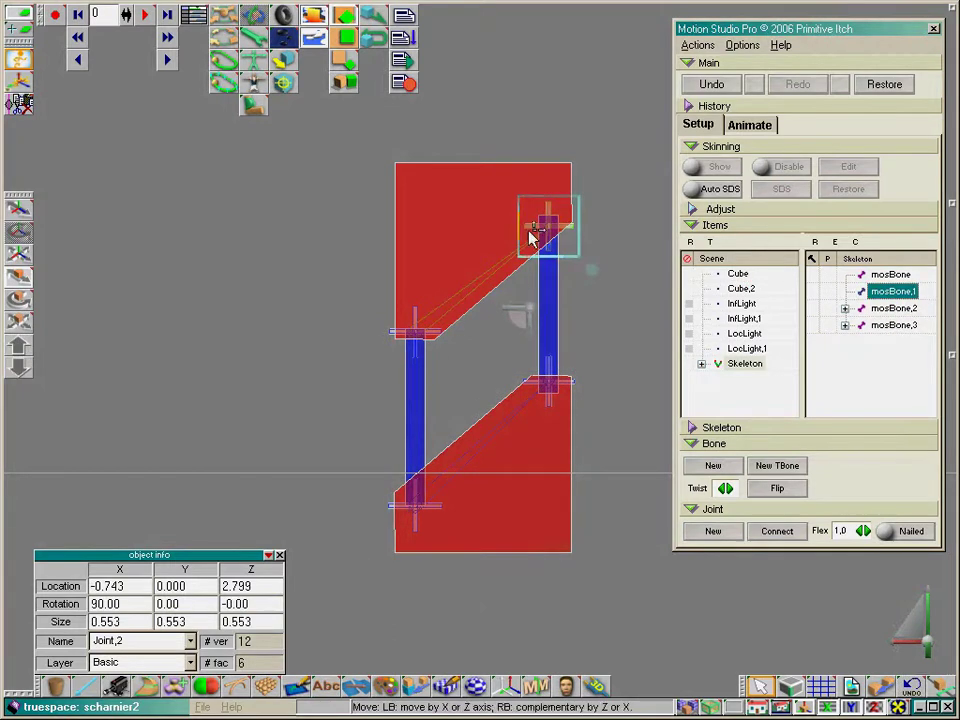
left_click(737, 273)
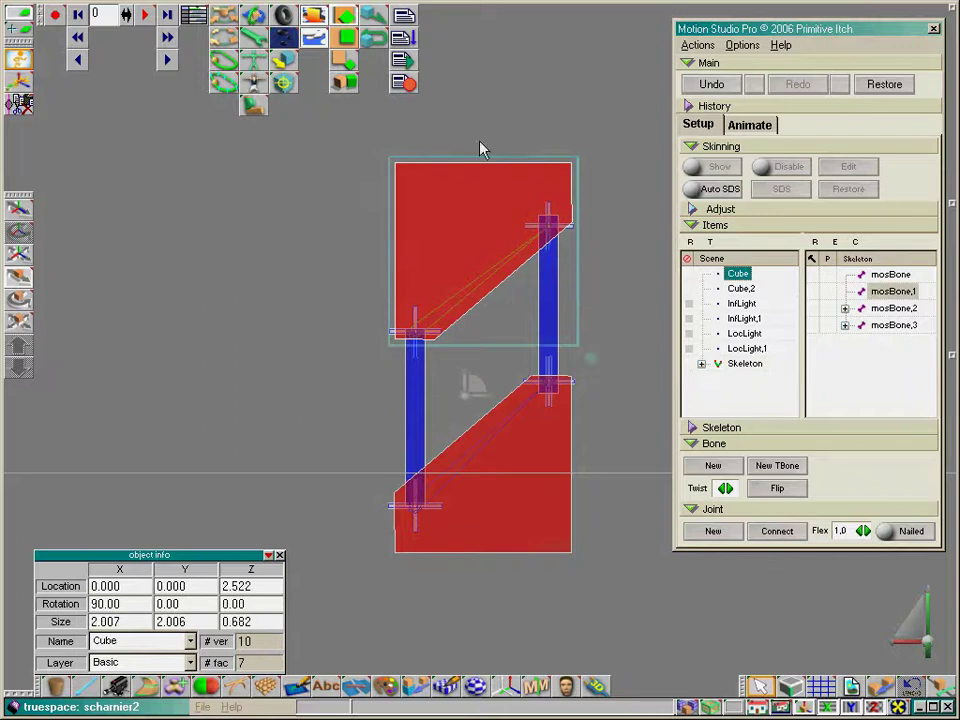
left_click_drag(740, 280, 890, 293)
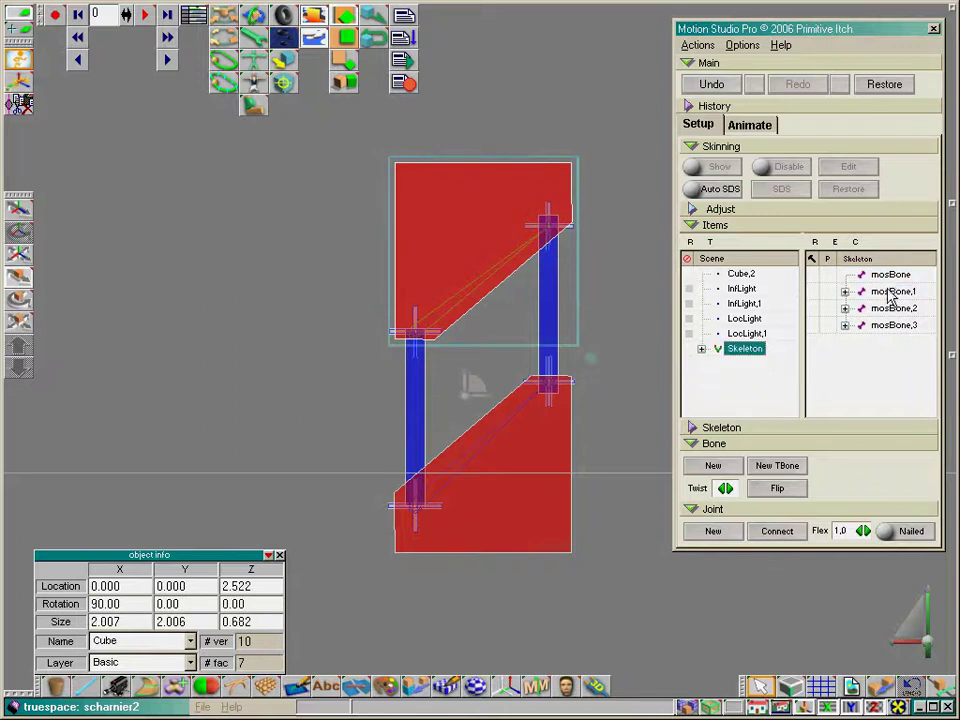
left_click(738, 276)
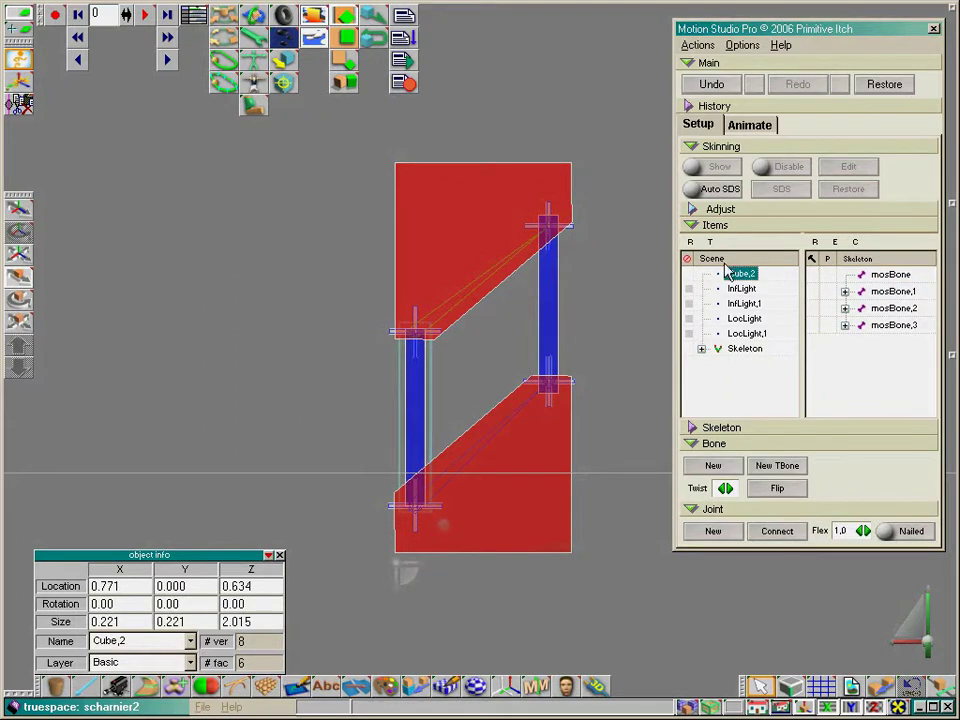
left_click_drag(736, 276, 893, 281)
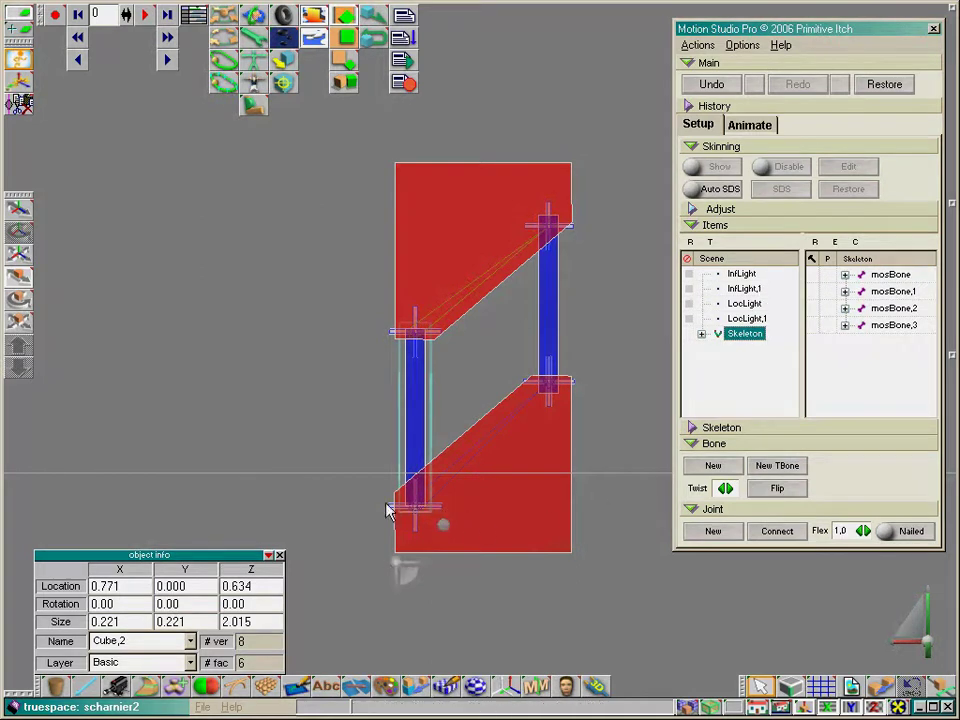
Step: Nail both joints of the lower red block, at the right and left bars' lower ends
left_click(895, 309)
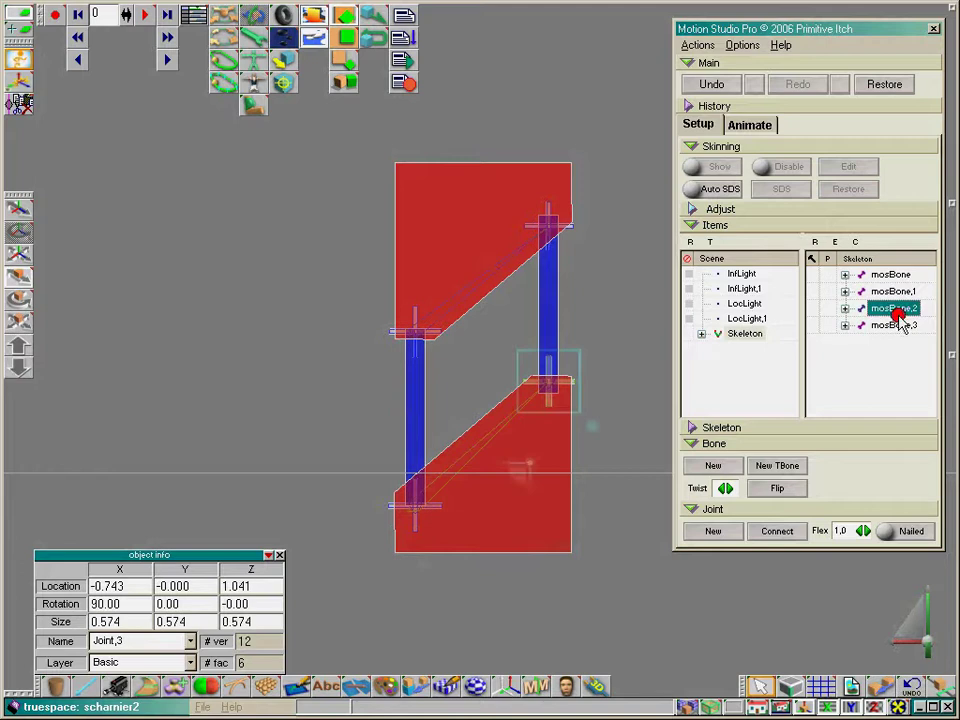
left_click(897, 536)
left_click(414, 512)
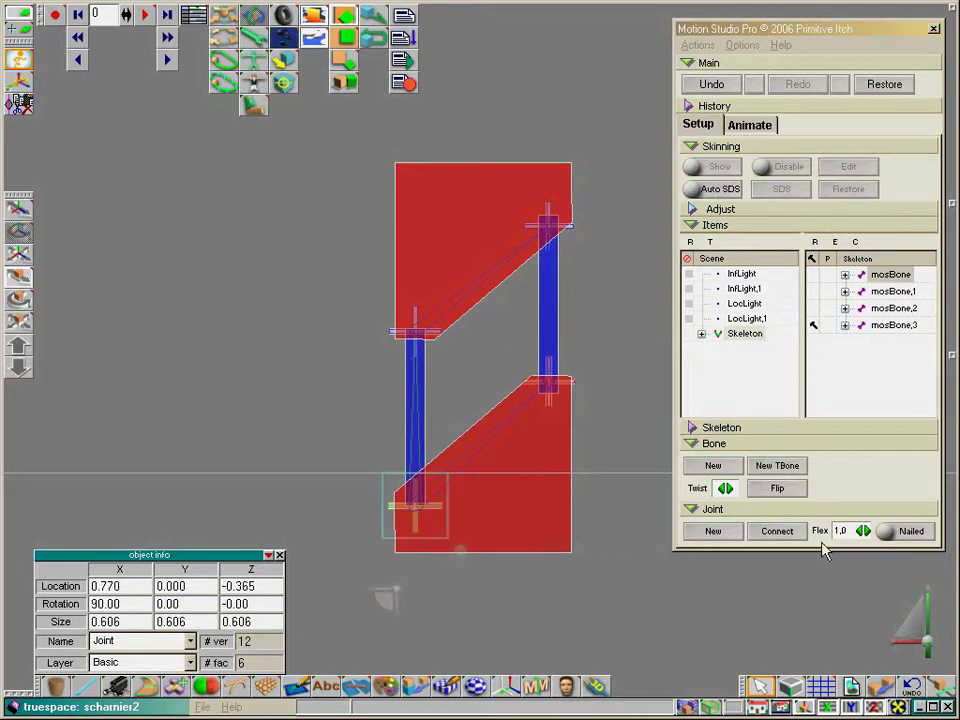
left_click(912, 531)
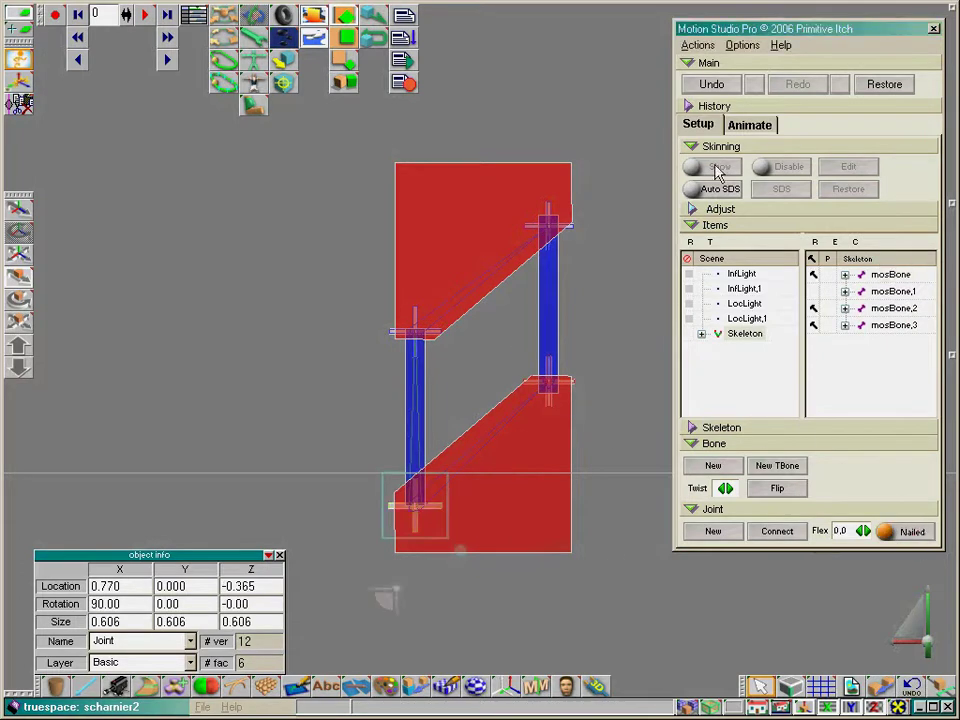
Step: In animation mode, swing the left bar's upper joint outward to about X 2.30, Z 0.88 and record the pose at frame 19
left_click(750, 125)
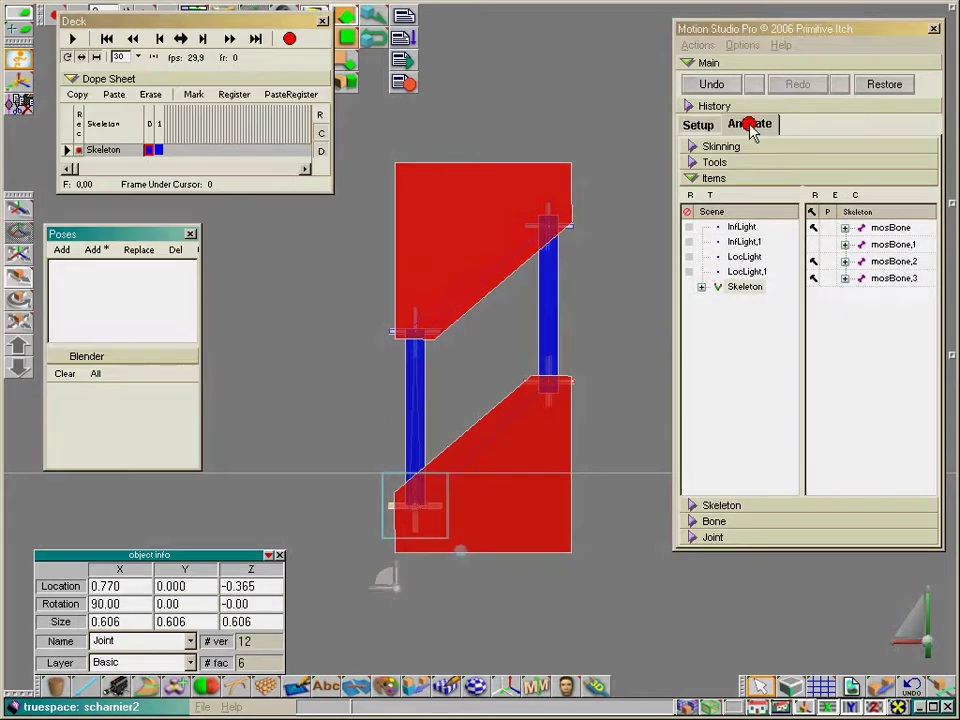
left_click(757, 692)
left_click(757, 693)
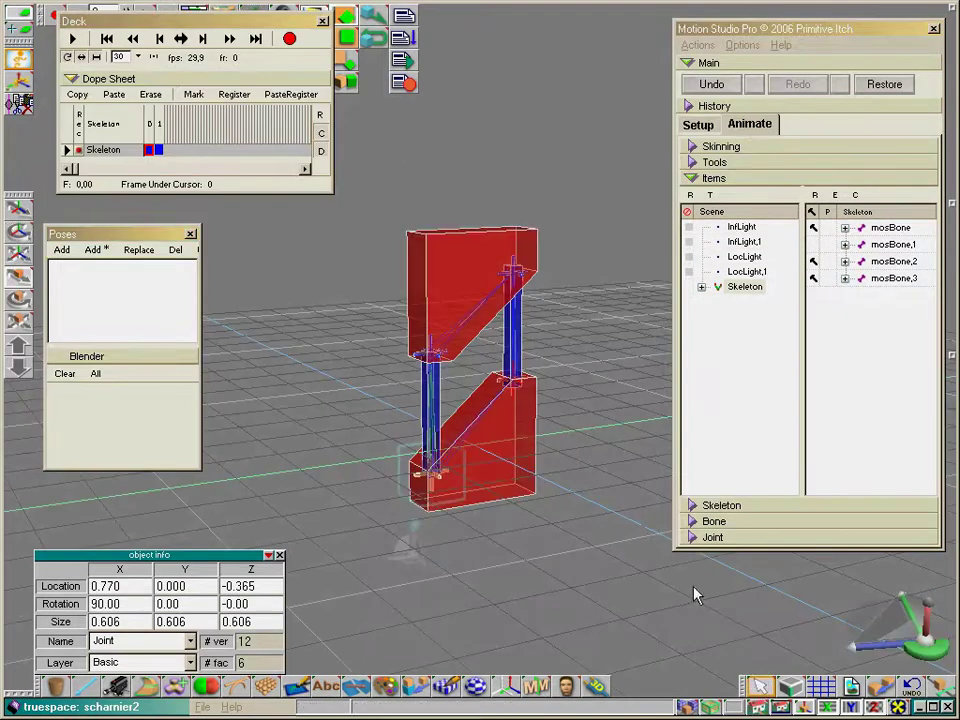
left_click(428, 365)
left_click_drag(410, 378, 321, 429)
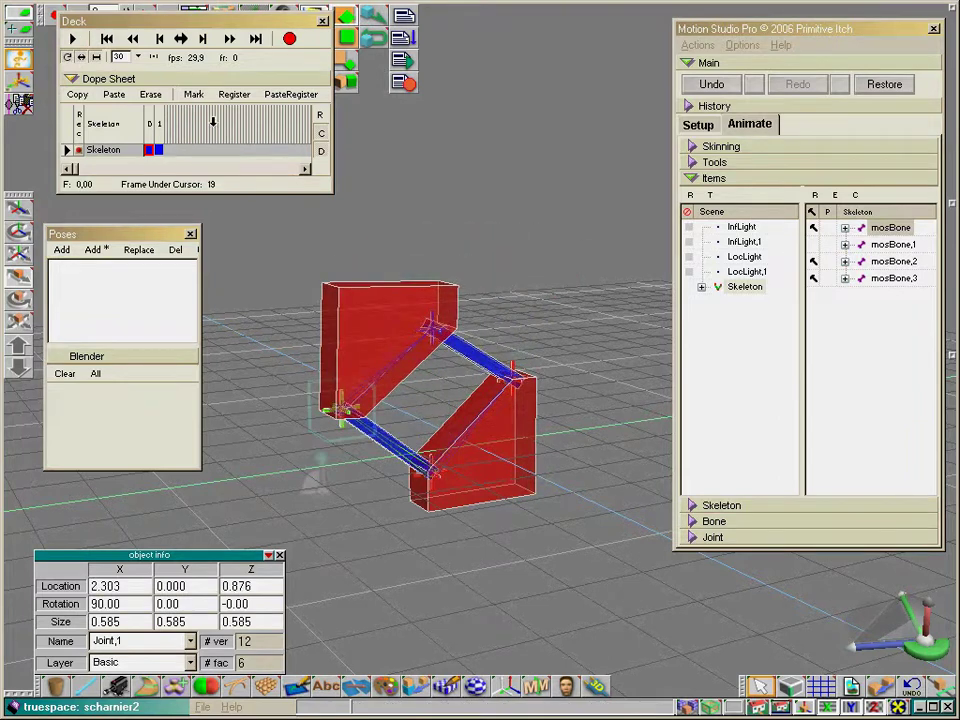
right_click(216, 128)
left_click(232, 133)
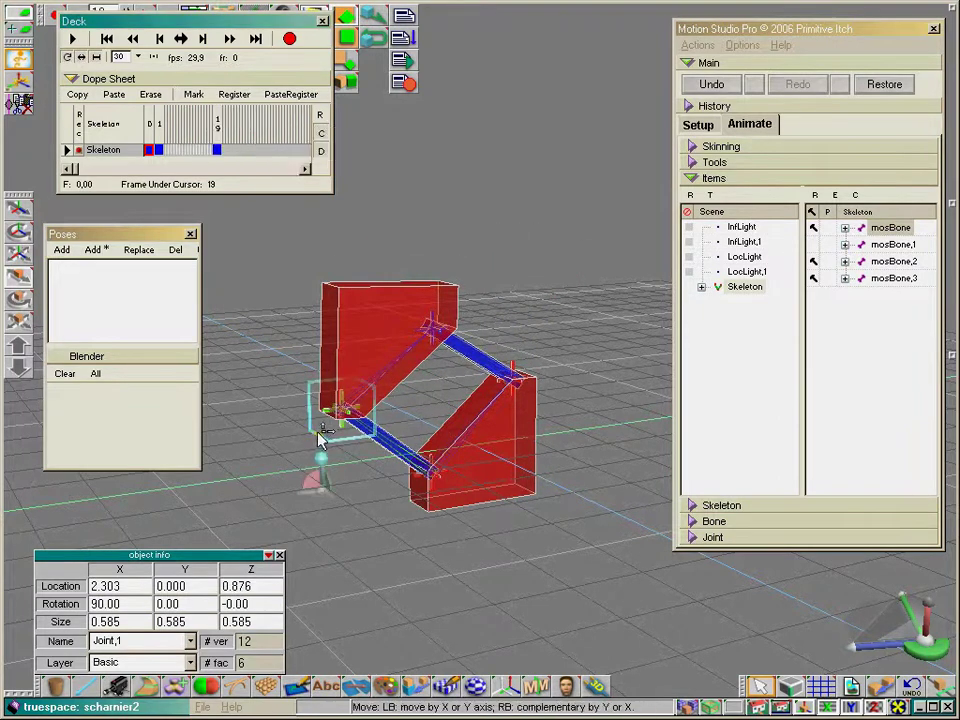
Step: Swing the left bar's upper joint the other way to about X -0.09, Z 1.41 and record the pose at frame 34
left_click_drag(322, 437, 446, 359)
right_click(261, 131)
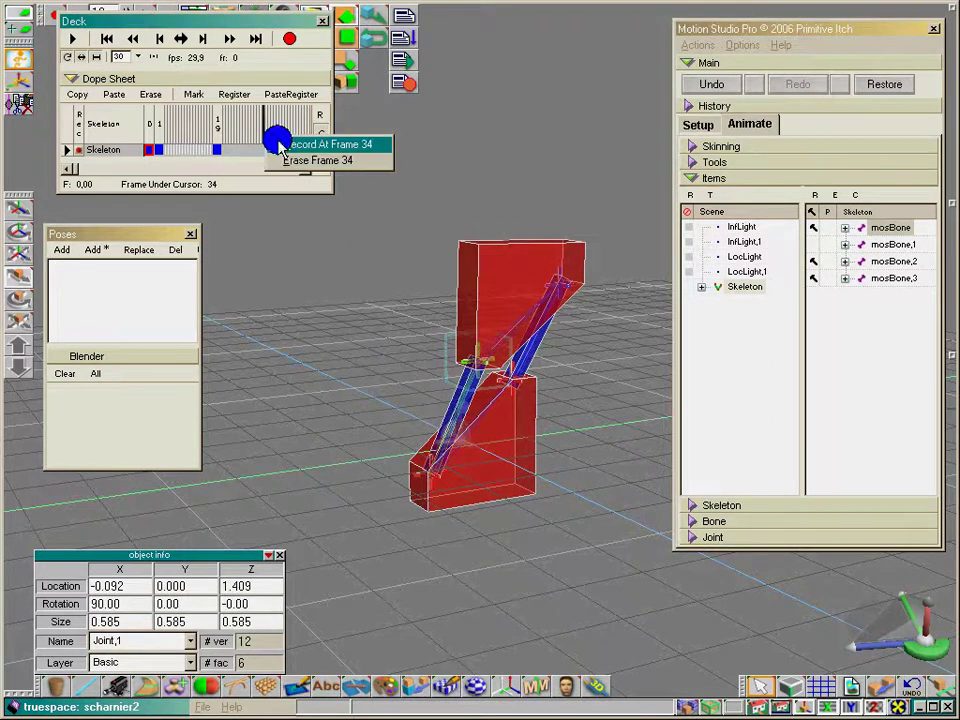
left_click(274, 140)
Step: Play back the hinge animation, stop it, and inspect the linkage from the front and back
left_click(73, 40)
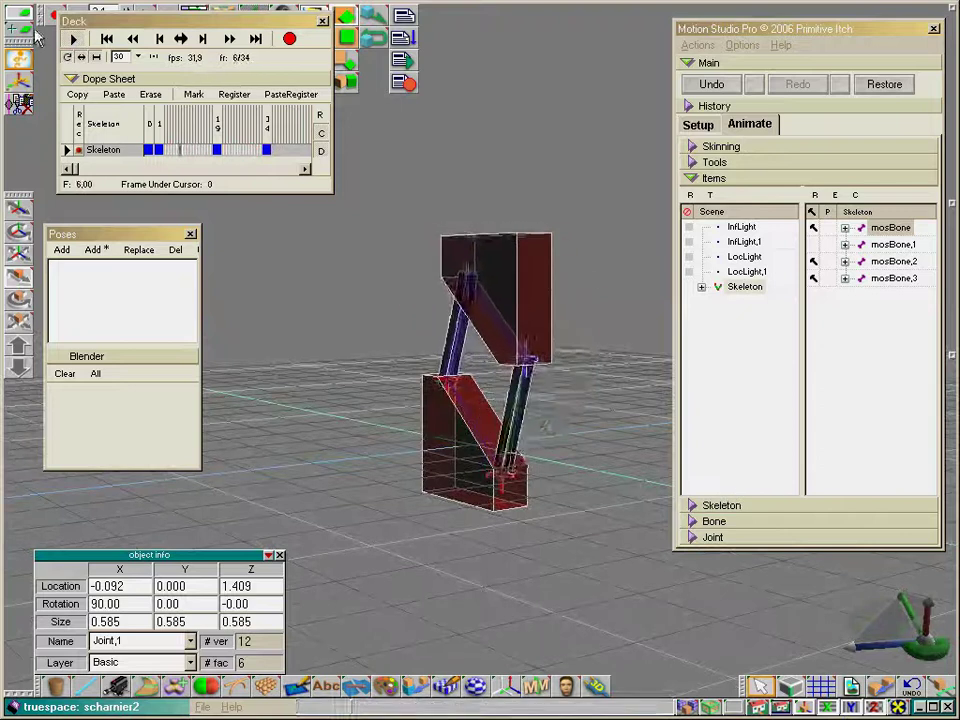
left_click(73, 39)
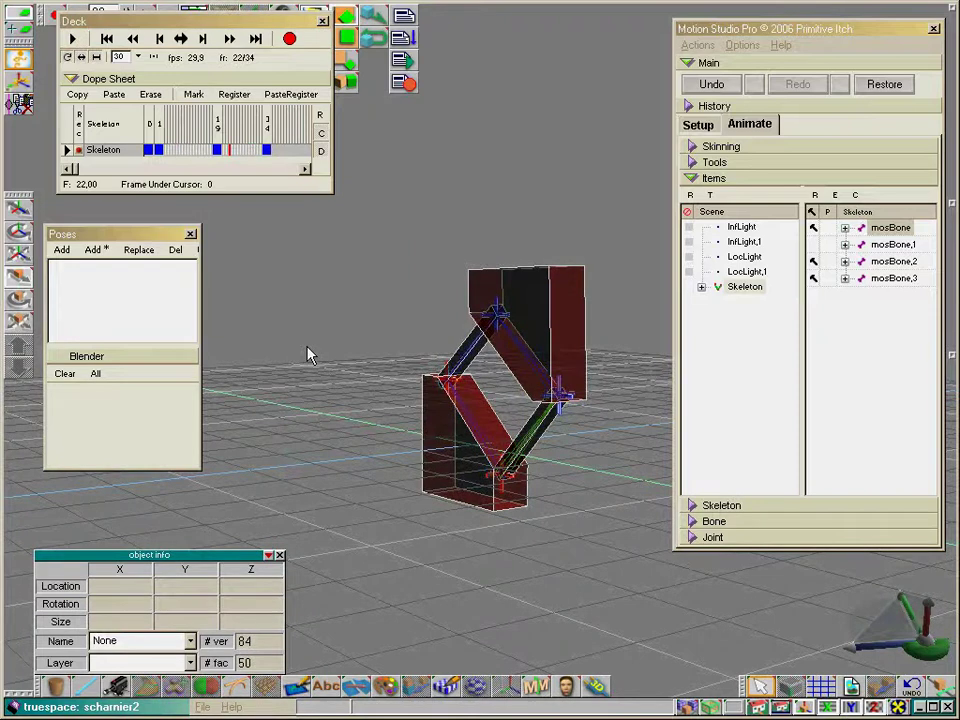
left_click_drag(922, 645, 550, 542)
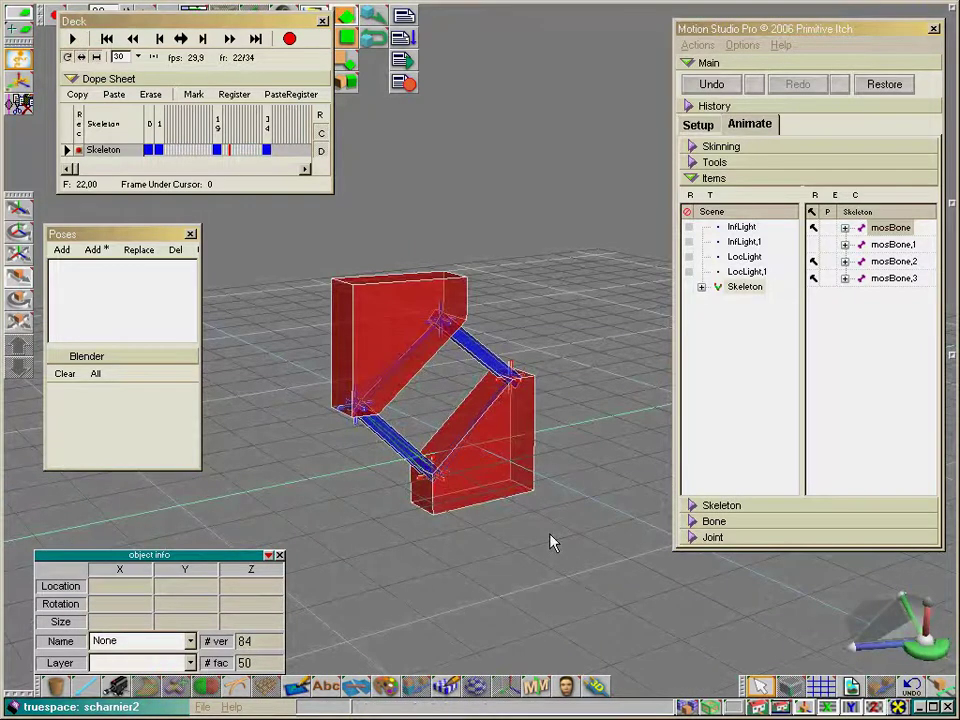